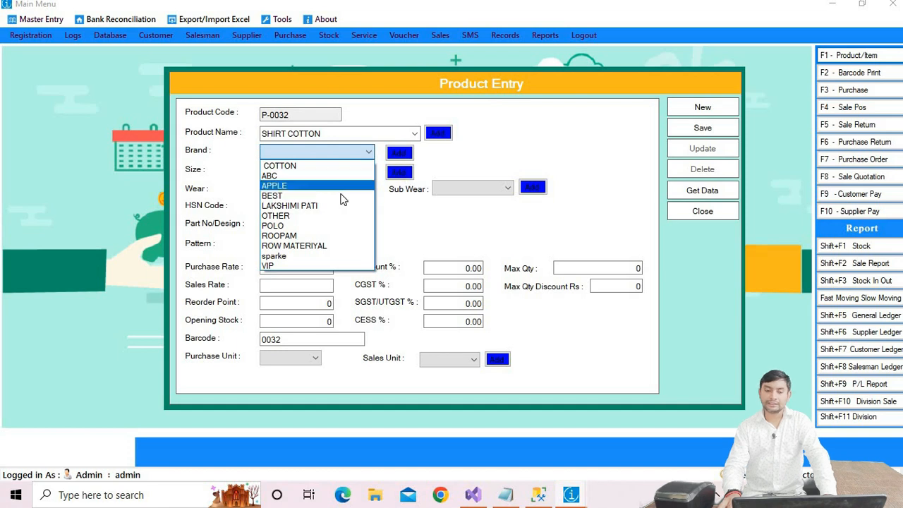
Step: Set the product's brand and size both to OTHER
{"action": "left_click", "coordinate": [291, 219]}
{"action": "left_click", "coordinate": [332, 172]}
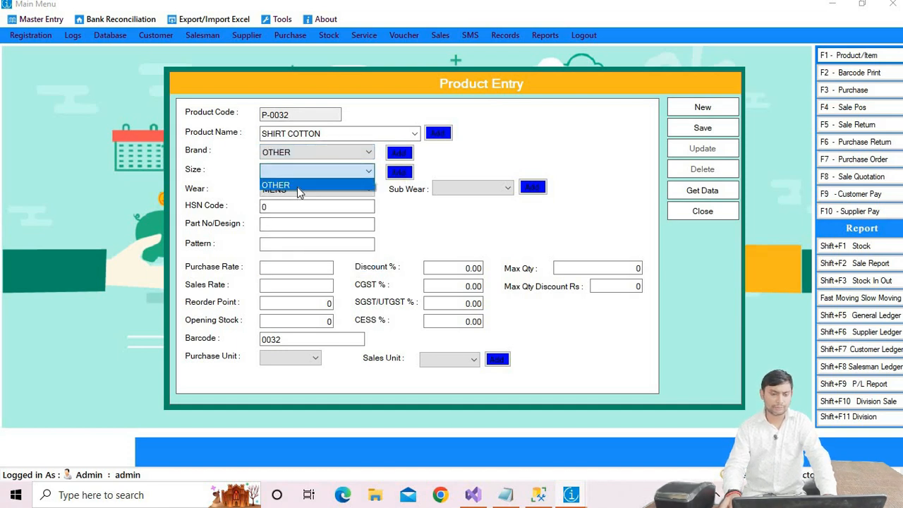
{"action": "left_click", "coordinate": [298, 185]}
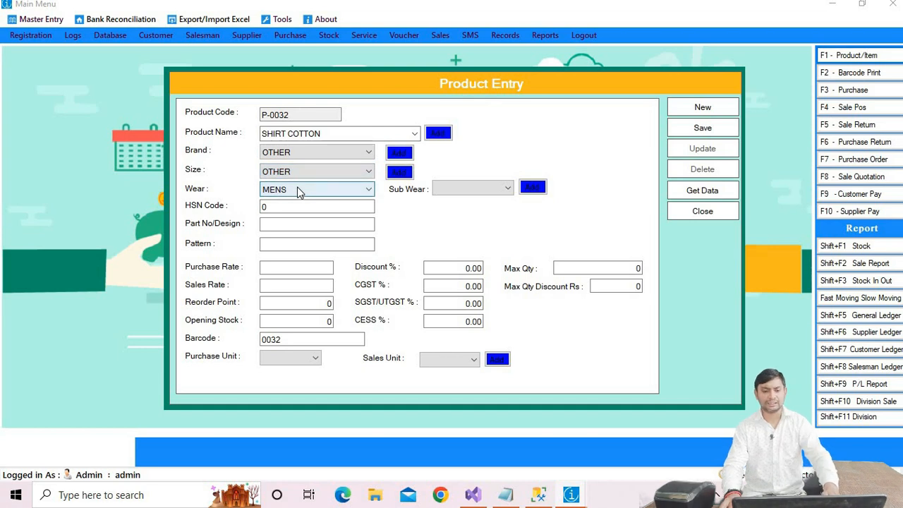
Step: Set the wear category and sub wear both to MENS
{"action": "left_click", "coordinate": [315, 190]}
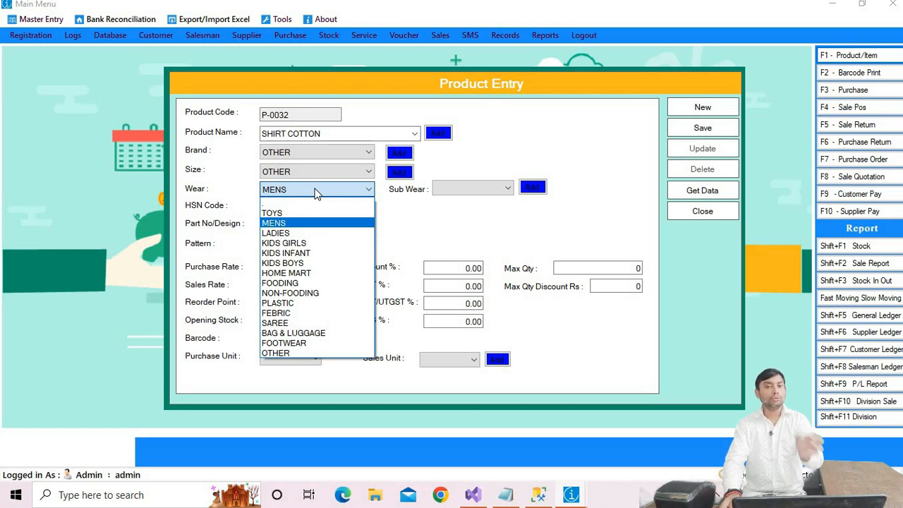
{"action": "left_click", "coordinate": [286, 223]}
{"action": "left_click", "coordinate": [477, 187]}
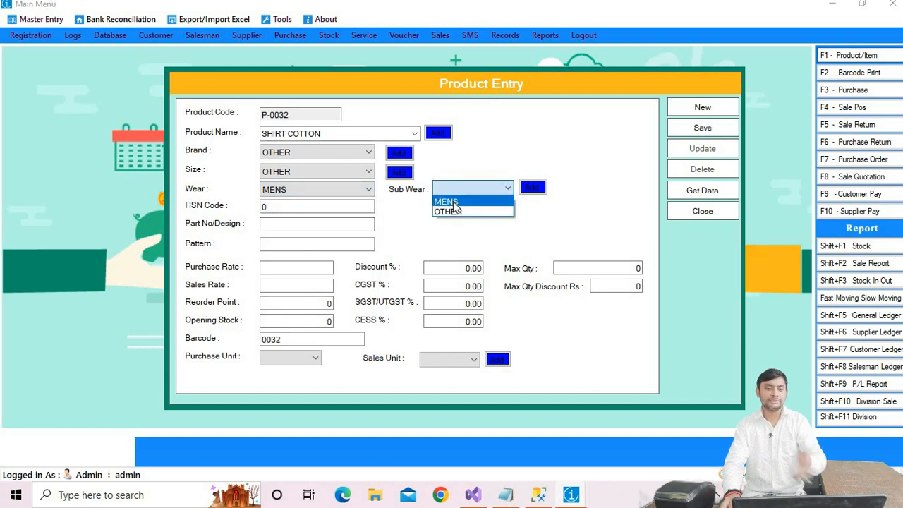
{"action": "left_click", "coordinate": [451, 203]}
Step: Enter a purchase rate of 400, a sales rate of 800 and an opening stock of 10
{"action": "left_click", "coordinate": [301, 206]}
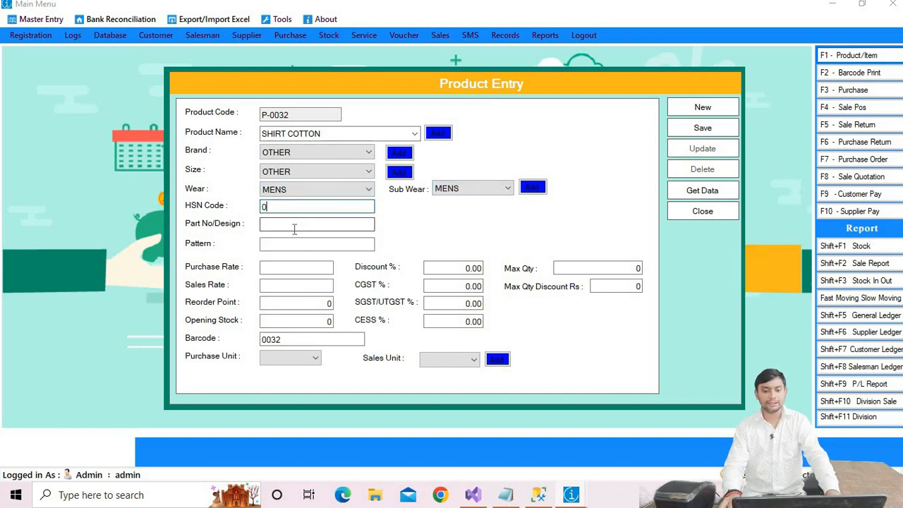
{"action": "left_click", "coordinate": [309, 267]}
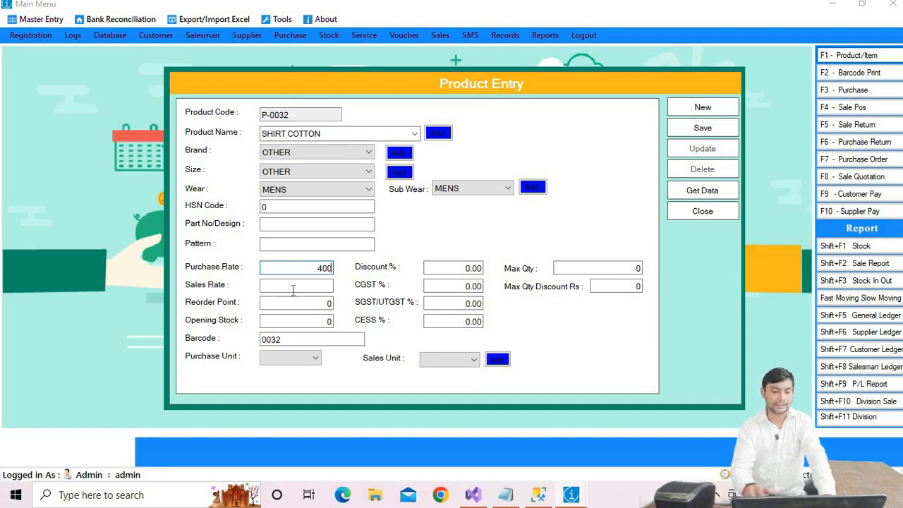
{"action": "left_click", "coordinate": [326, 285]}
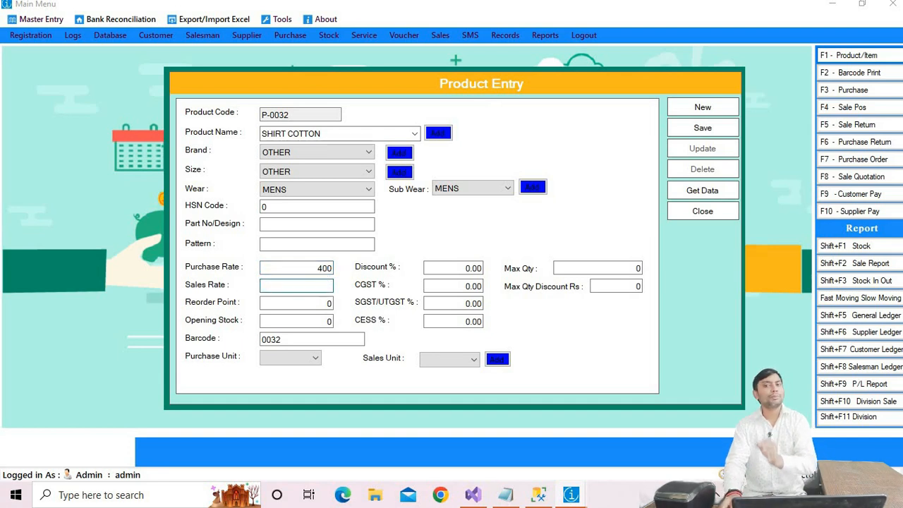
{"action": "key", "text": "Tab"}
{"action": "key", "text": "Tab"}
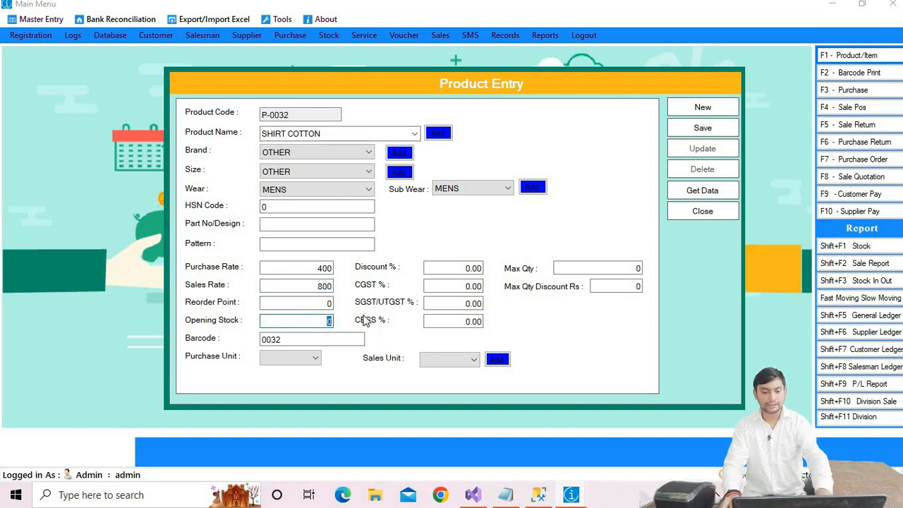
{"action": "type", "text": "1"}
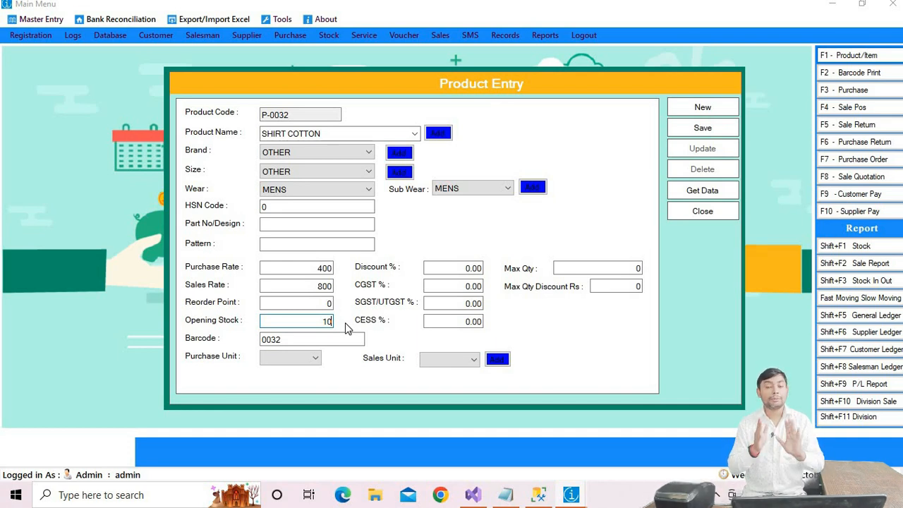
Step: Check the barcode field and set the purchase unit to PIC
{"action": "left_click", "coordinate": [287, 342]}
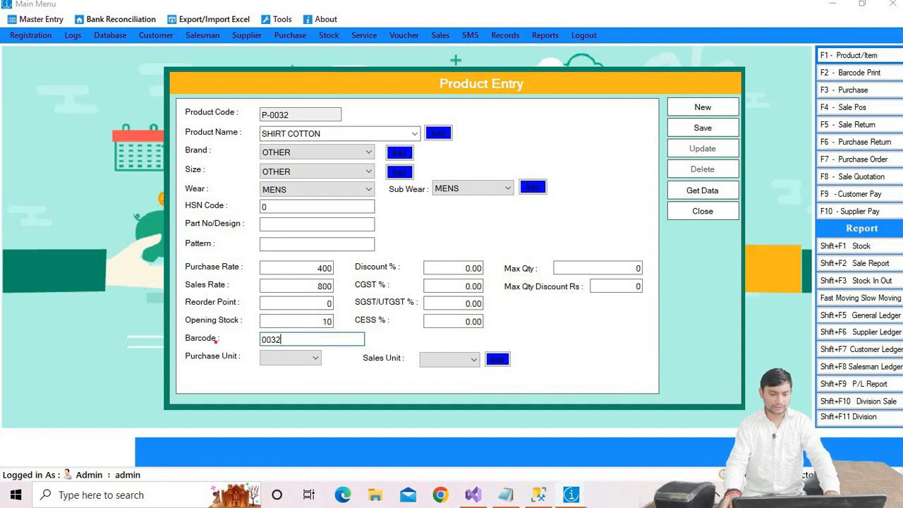
{"action": "mouse_move", "coordinate": [222, 329]}
{"action": "left_mouse_down"}
{"action": "mouse_move", "coordinate": [269, 350]}
{"action": "mouse_move", "coordinate": [337, 348]}
{"action": "left_mouse_up"}
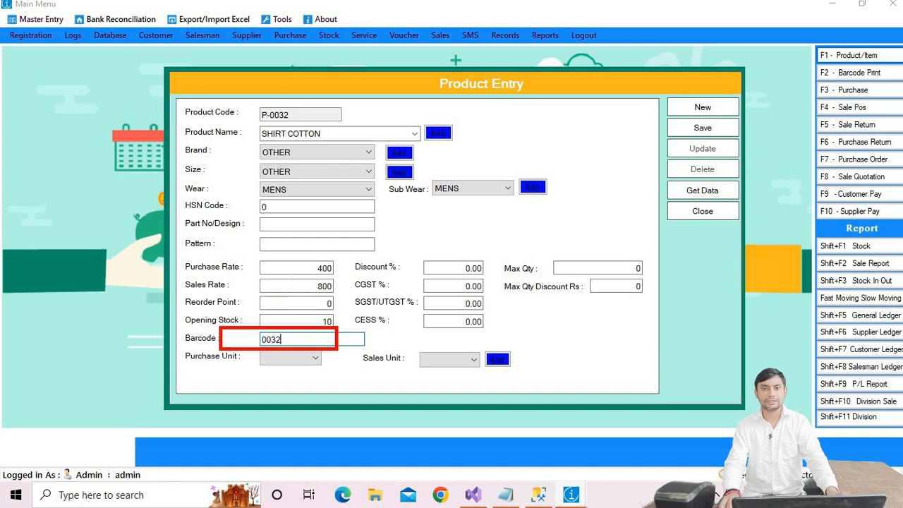
{"action": "left_click", "coordinate": [299, 361]}
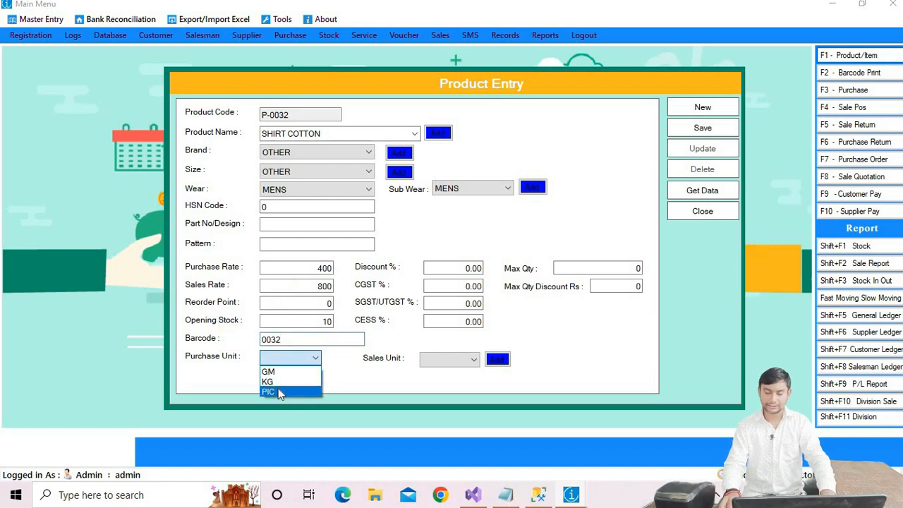
{"action": "left_click", "coordinate": [278, 387]}
Step: Set CGST to 2.5% and copy the same 2.5 into SGST/UTGST
{"action": "left_click", "coordinate": [435, 361]}
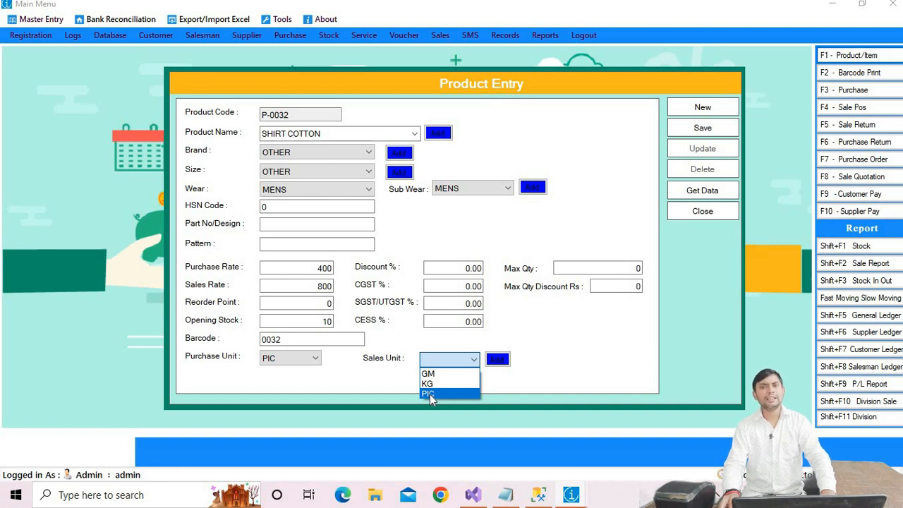
{"action": "left_click", "coordinate": [454, 285]}
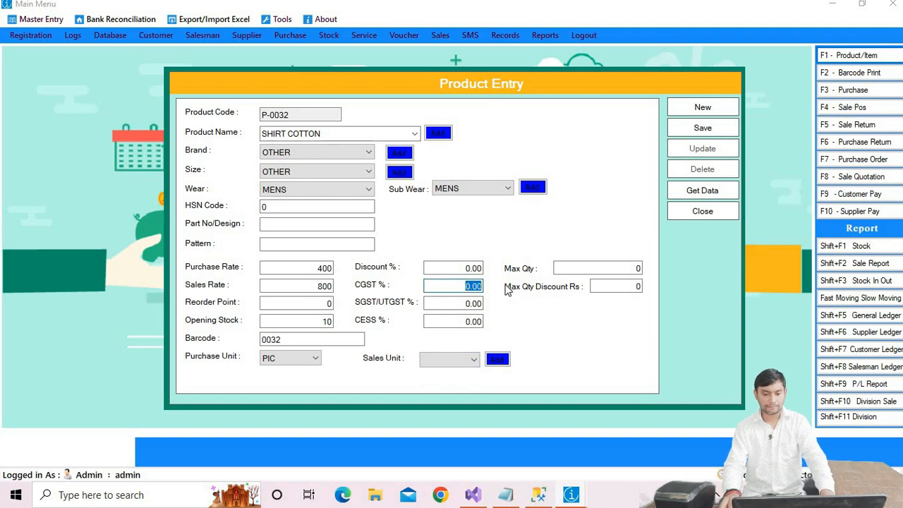
{"action": "type", "text": "2.5"}
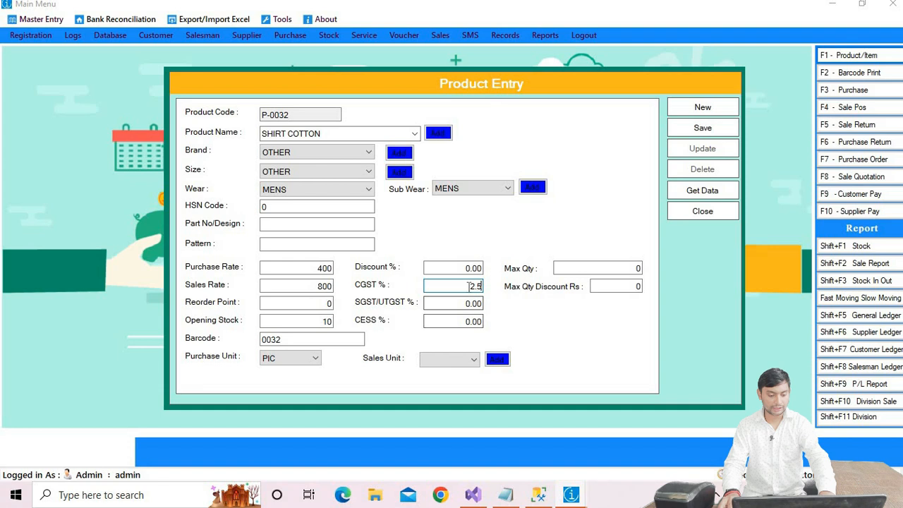
{"action": "left_click_drag", "start_coordinate": [470, 287], "coordinate": [511, 287]}
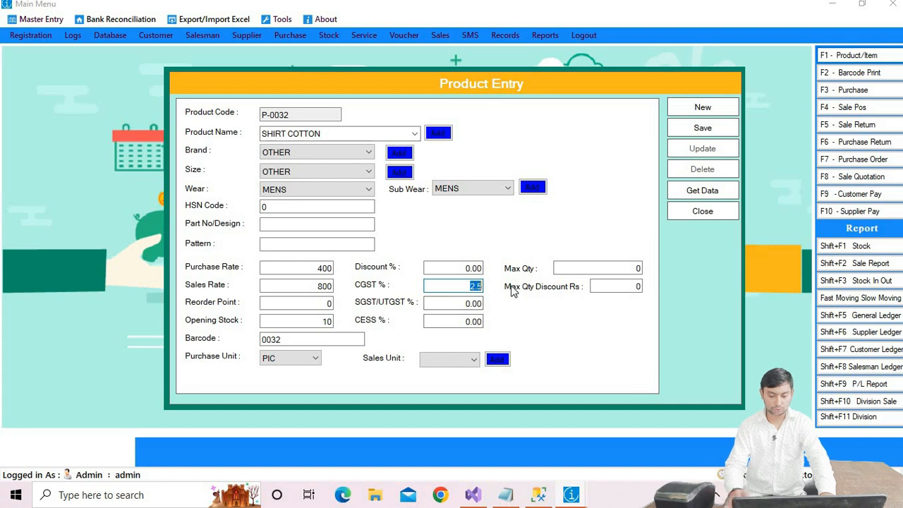
{"action": "key", "text": "ctrl+c"}
{"action": "left_click_drag", "start_coordinate": [462, 304], "coordinate": [493, 307]}
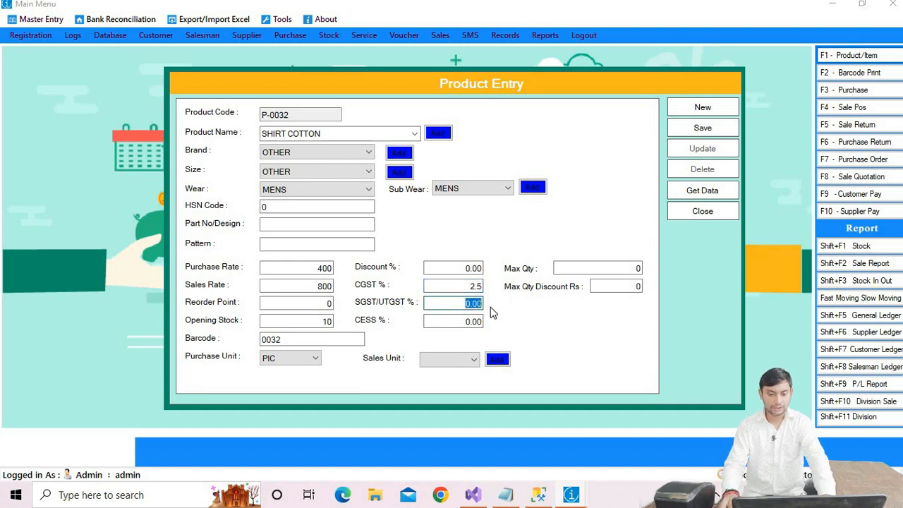
{"action": "key", "text": "ctrl+v"}
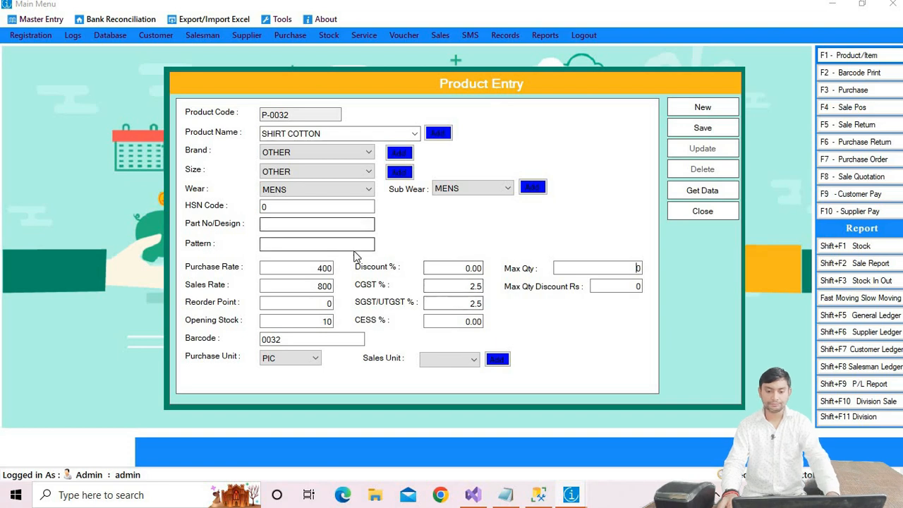
Step: Set the sales unit to PIC and save the SHIRT COTTON product record
{"action": "left_click", "coordinate": [688, 128]}
{"action": "left_click", "coordinate": [498, 292]}
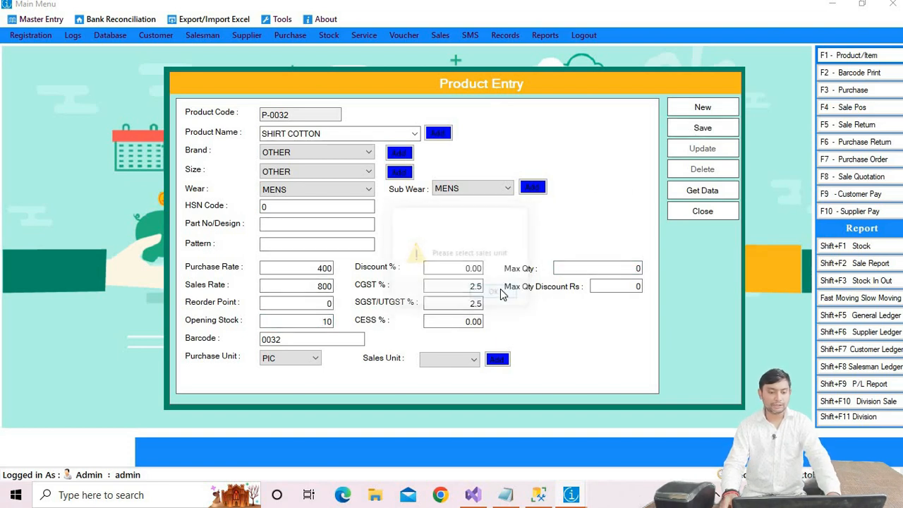
{"action": "left_click", "coordinate": [443, 360]}
{"action": "left_click", "coordinate": [436, 387]}
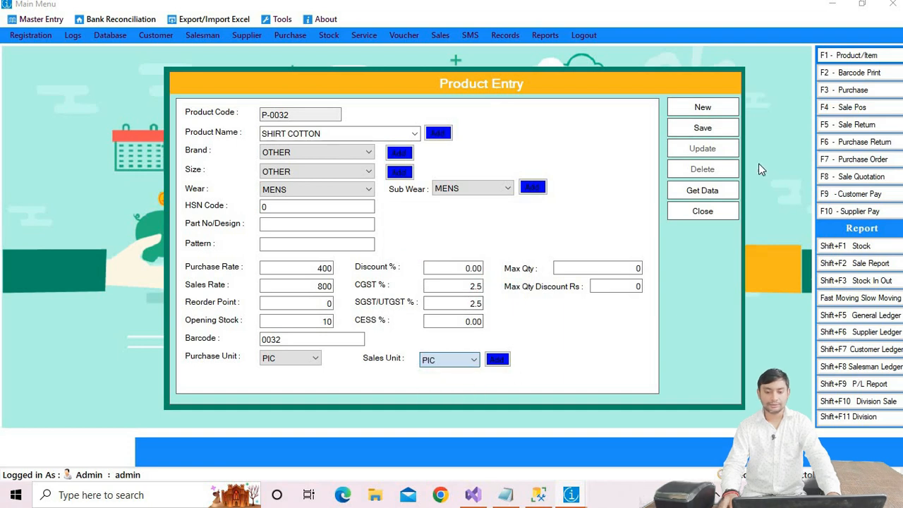
{"action": "left_click", "coordinate": [705, 130]}
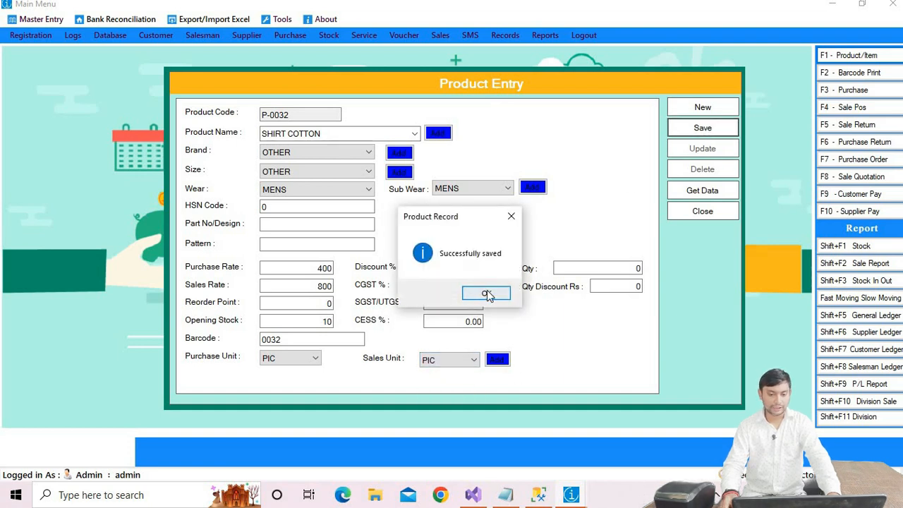
{"action": "left_click", "coordinate": [481, 292]}
Step: Replace the product name with SHIRT SIMPLE, copied from the list in Notepad
{"action": "left_click", "coordinate": [308, 339]}
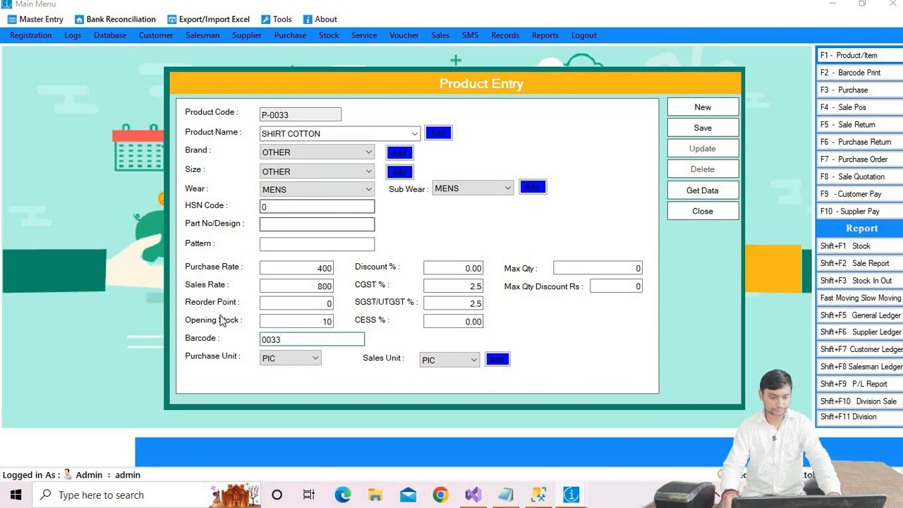
{"action": "left_click", "coordinate": [329, 135]}
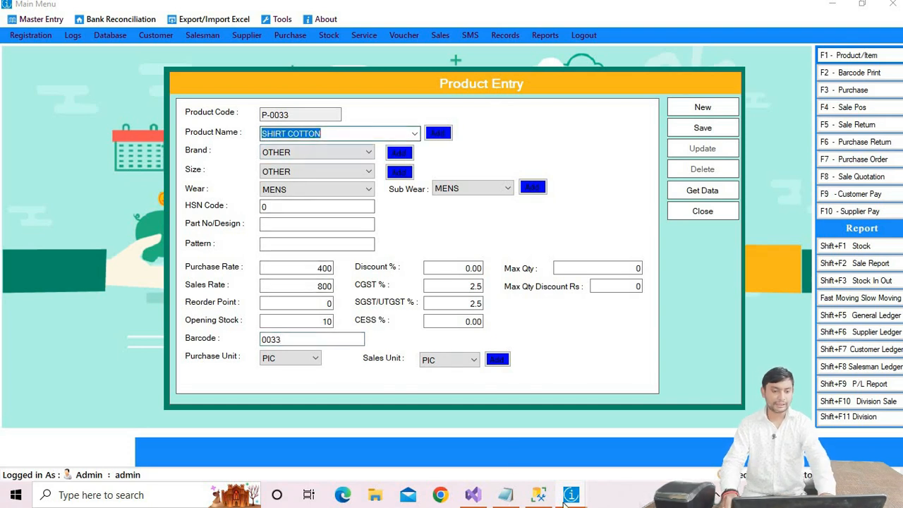
{"action": "left_click", "coordinate": [505, 498]}
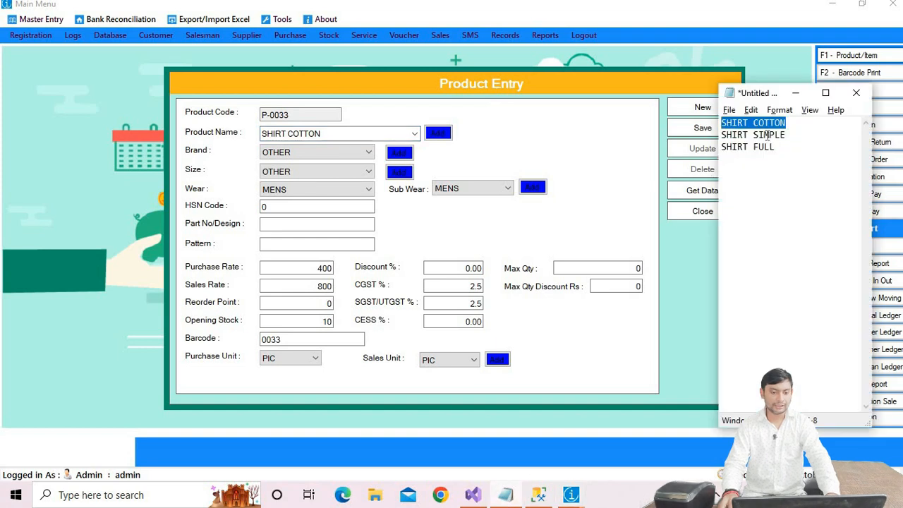
{"action": "left_click_drag", "start_coordinate": [793, 135], "coordinate": [713, 143]}
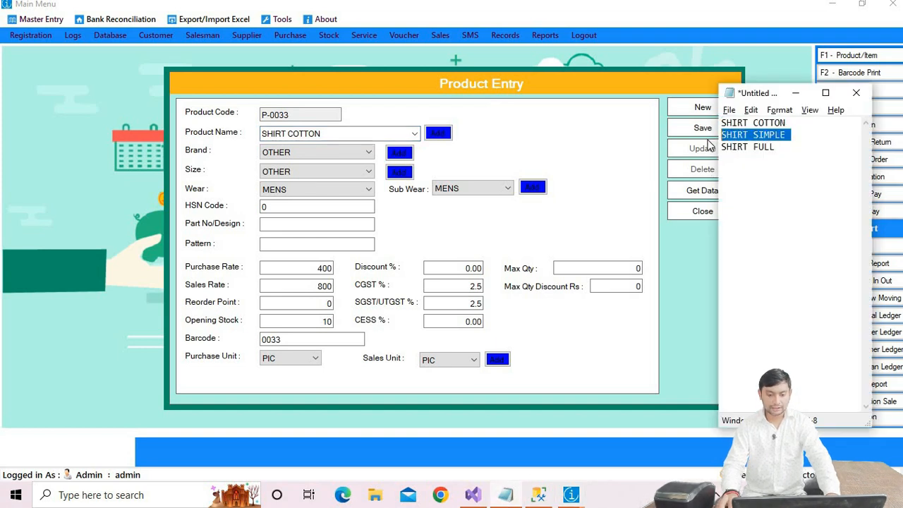
{"action": "key", "text": "ctrl+c"}
{"action": "key", "text": "alt+Tab"}
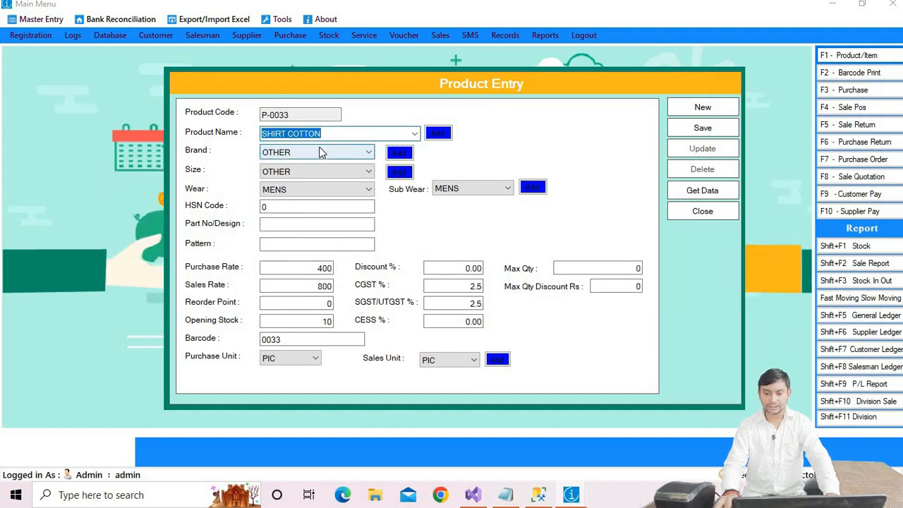
{"action": "key", "text": "ctrl+v"}
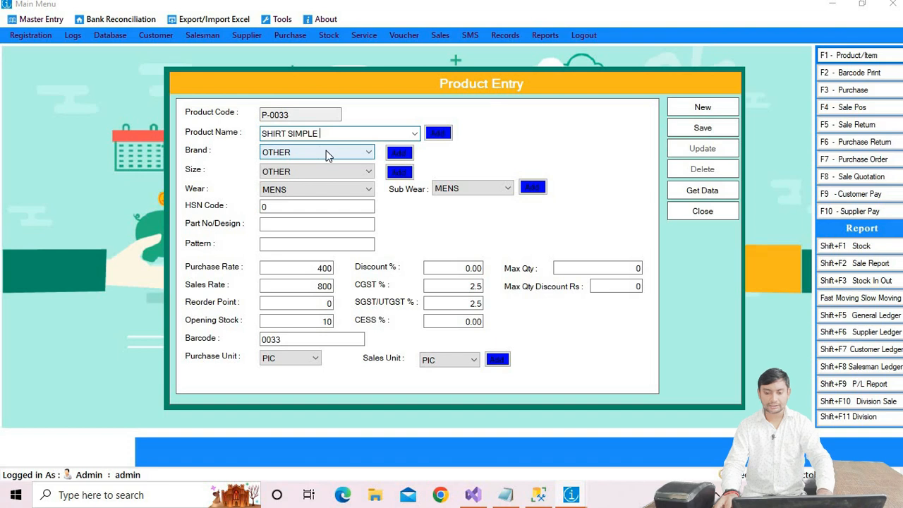
Step: Set the purchase rate to 200 and the sales rate to 500, then save the product
{"action": "double_click", "coordinate": [316, 270]}
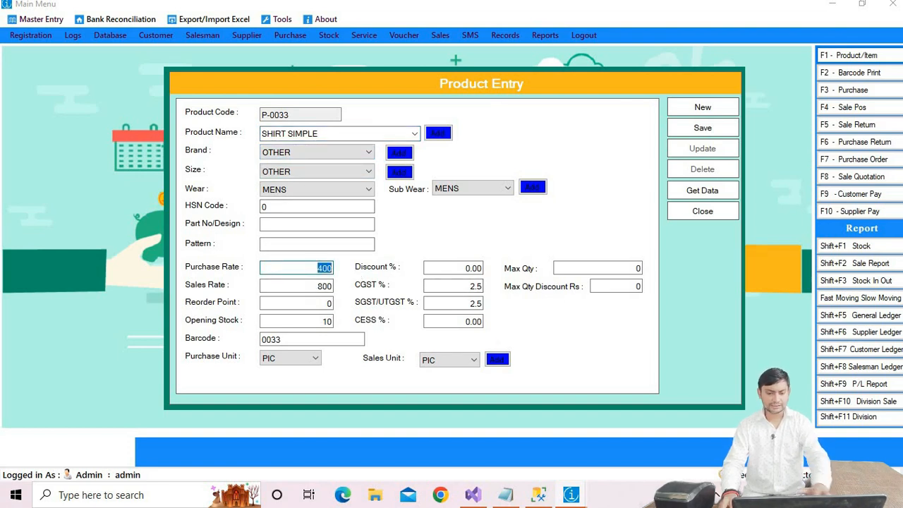
{"action": "type", "text": "20"}
{"action": "double_click", "coordinate": [323, 287]}
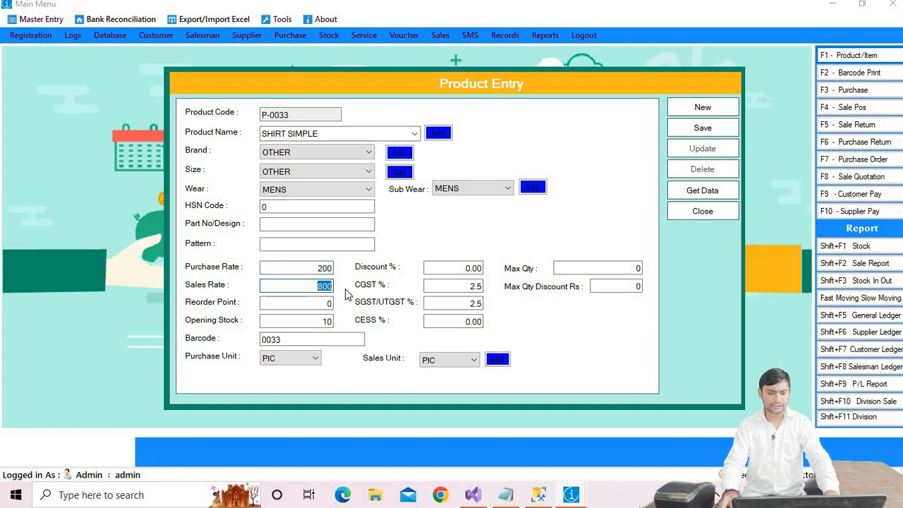
{"action": "type", "text": "500"}
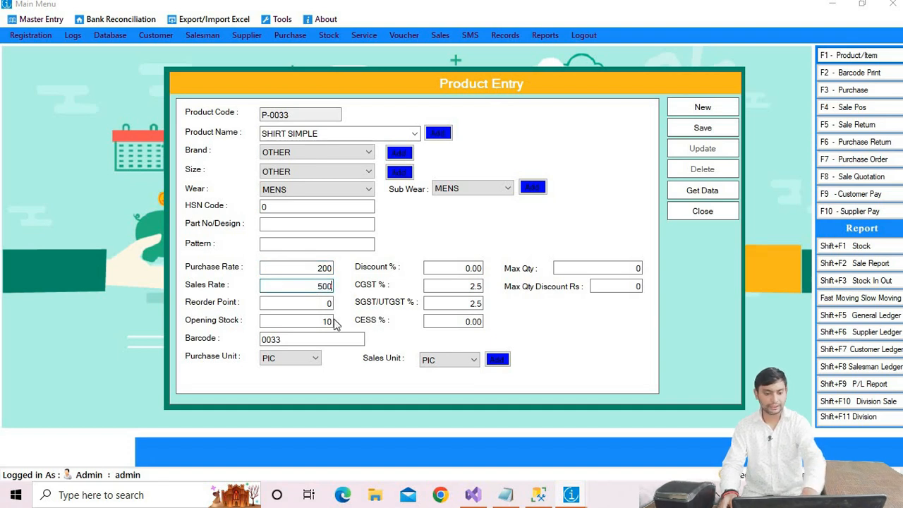
{"action": "left_click", "coordinate": [702, 129]}
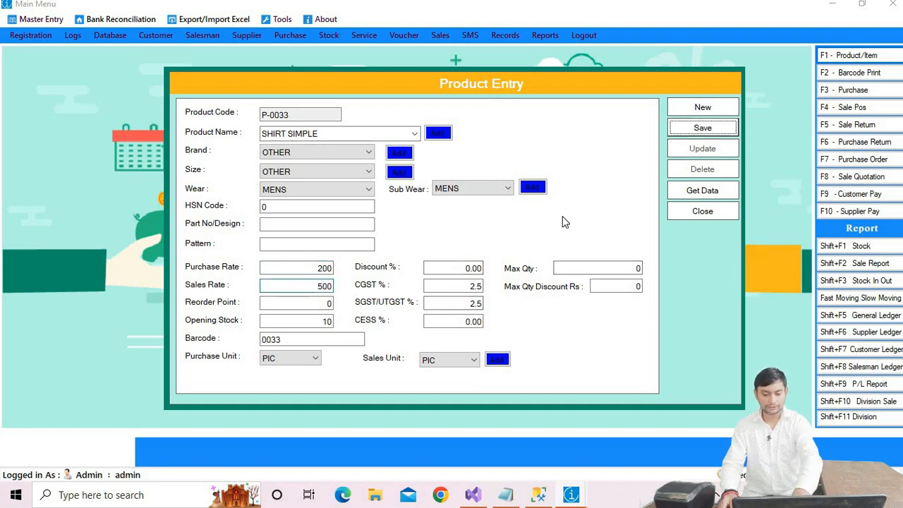
{"action": "left_click", "coordinate": [486, 294]}
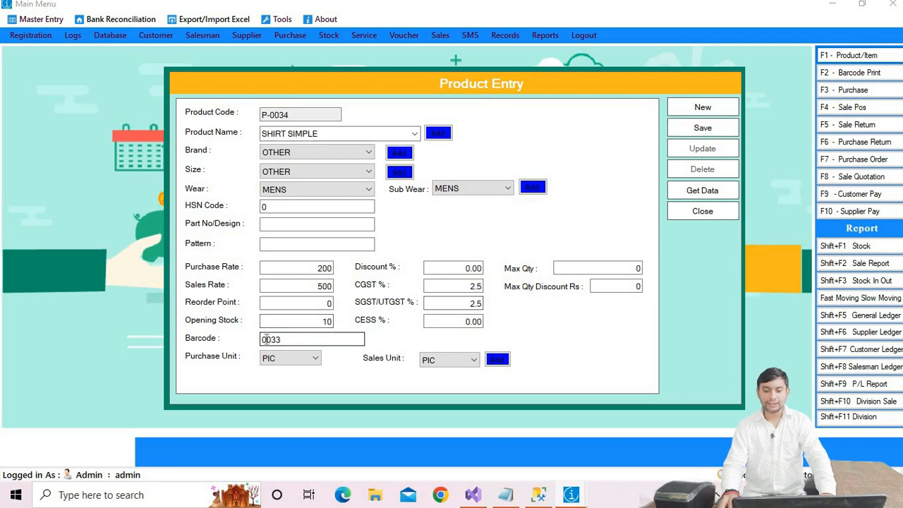
Step: Set the barcode of the new product to 0034
{"action": "type", "text": "00"}
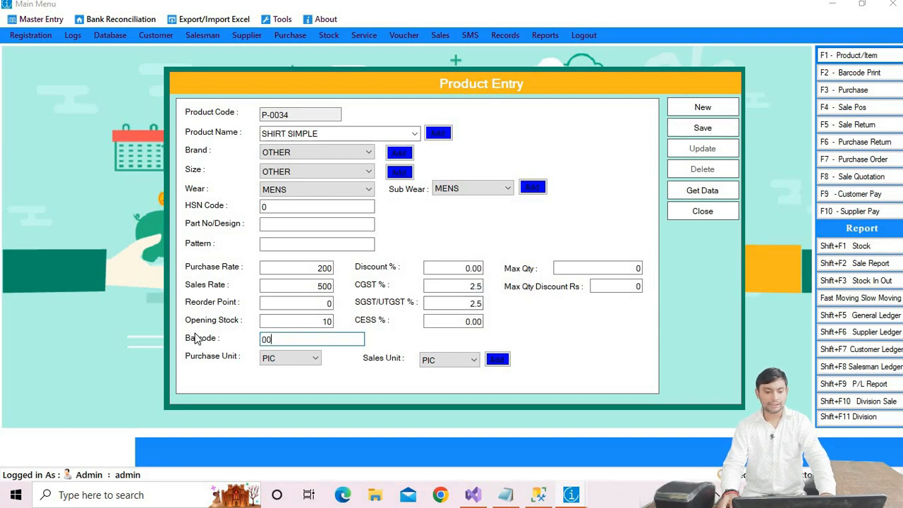
{"action": "type", "text": "34"}
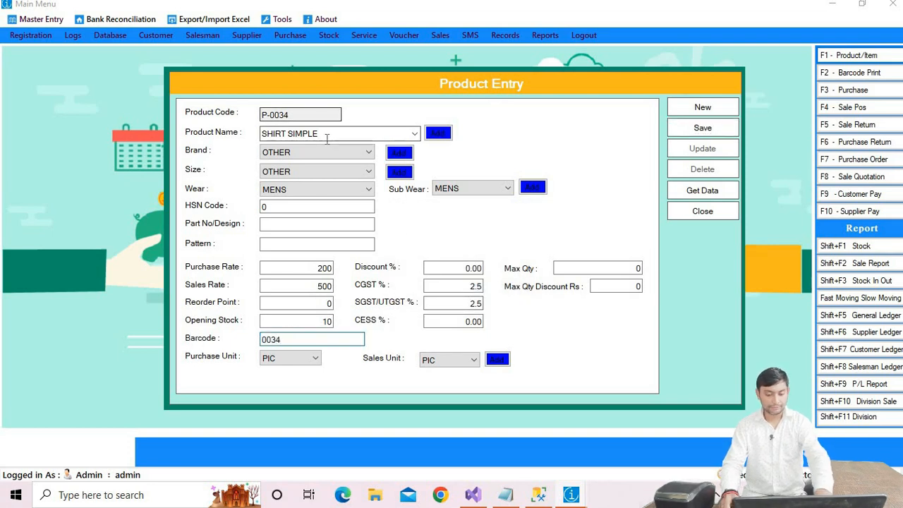
{"action": "left_click_drag", "start_coordinate": [327, 135], "coordinate": [263, 132]}
{"action": "left_click", "coordinate": [293, 115]}
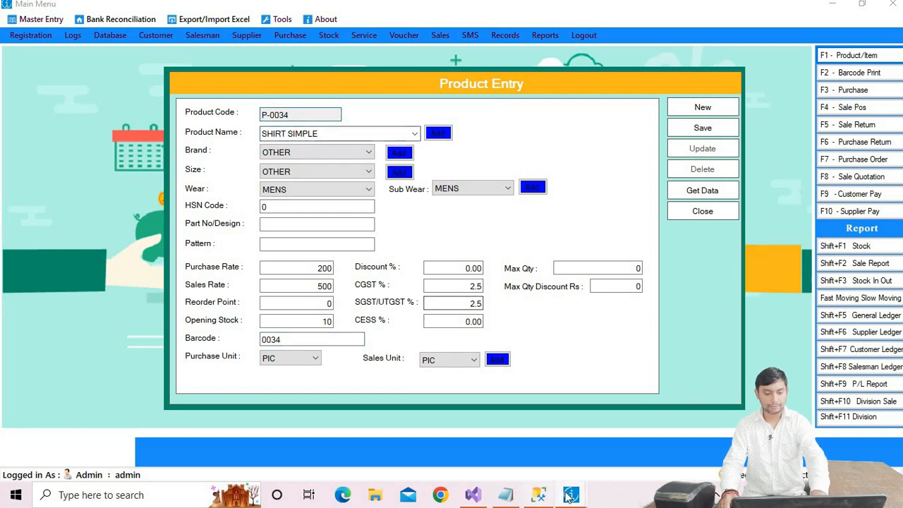
Step: Replace the product name with SHIRT FULL, copied from the list in Notepad
{"action": "left_click", "coordinate": [504, 494]}
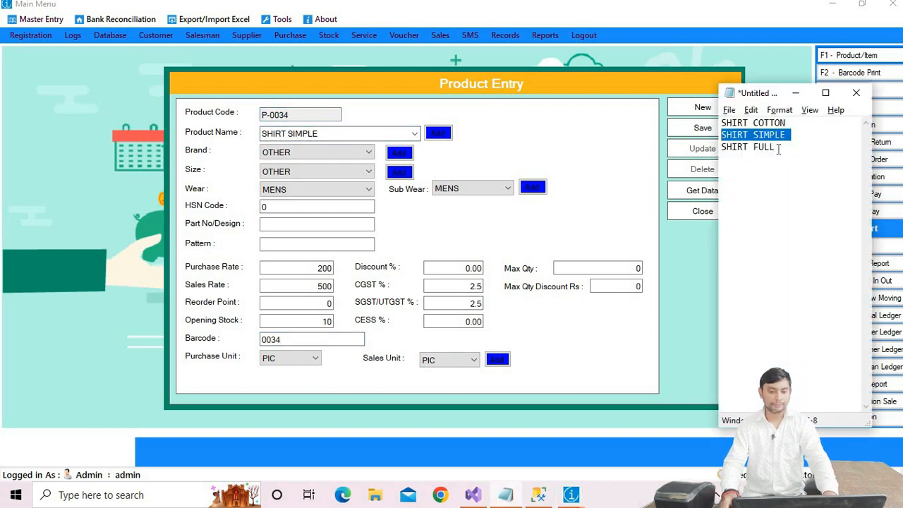
{"action": "left_click_drag", "start_coordinate": [778, 148], "coordinate": [670, 159]}
{"action": "left_click", "coordinate": [670, 159]}
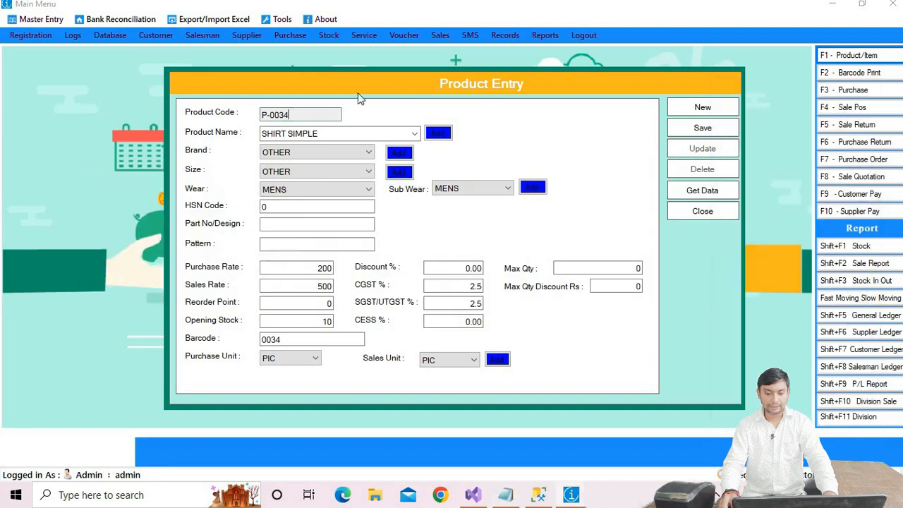
{"action": "left_click_drag", "start_coordinate": [323, 134], "coordinate": [272, 136]}
{"action": "key", "text": "ctrl+v"}
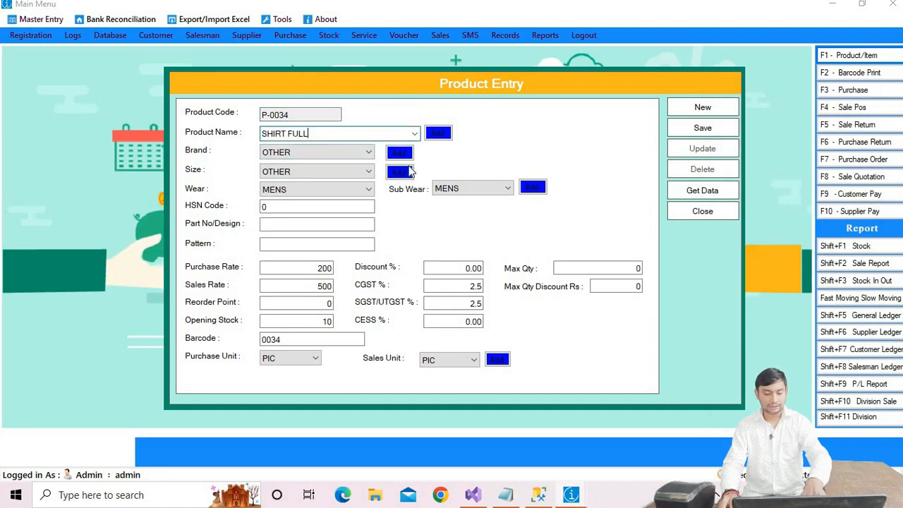
Step: Set the purchase rate to 600 and the sales rate to 1200, then save the product
{"action": "left_click", "coordinate": [314, 268]}
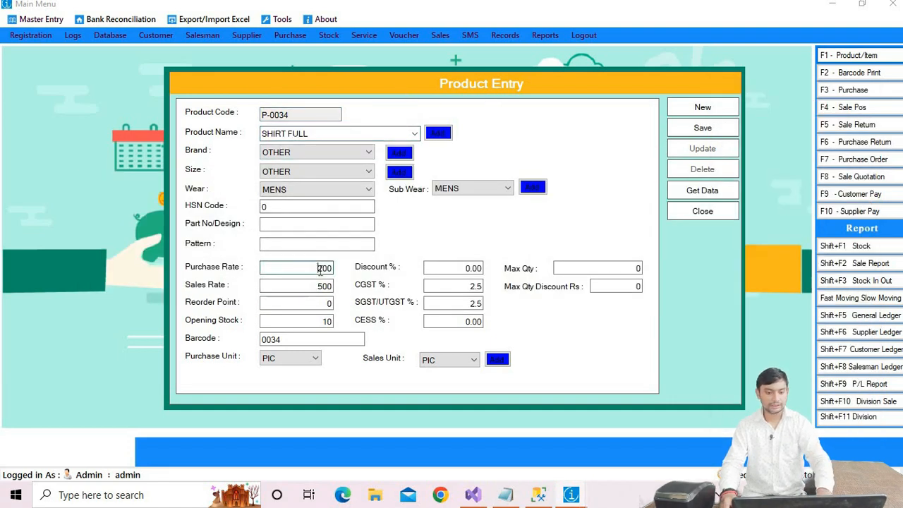
{"action": "left_click_drag", "start_coordinate": [313, 268], "coordinate": [368, 273]}
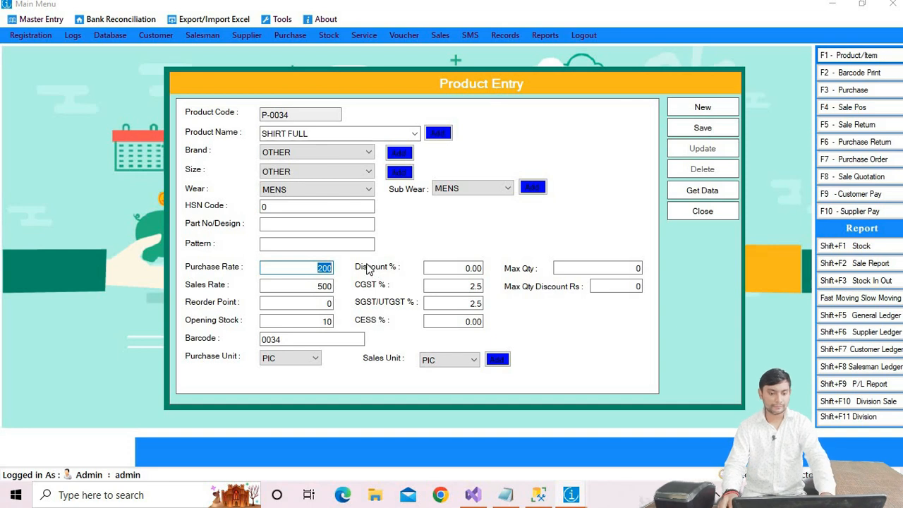
{"action": "type", "text": "600"}
{"action": "left_click", "coordinate": [312, 284]}
{"action": "left_click_drag", "start_coordinate": [312, 284], "coordinate": [376, 287]}
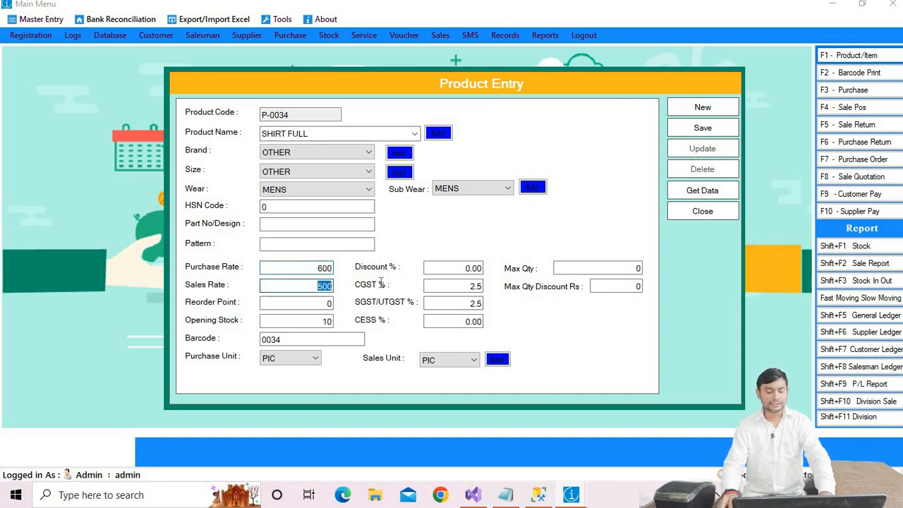
{"action": "type", "text": "1200"}
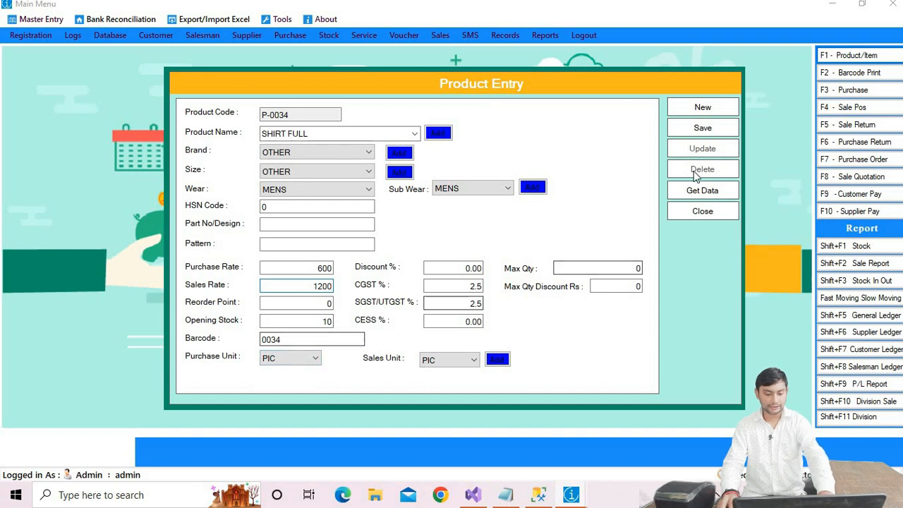
{"action": "left_click", "coordinate": [701, 128]}
{"action": "left_click", "coordinate": [486, 294]}
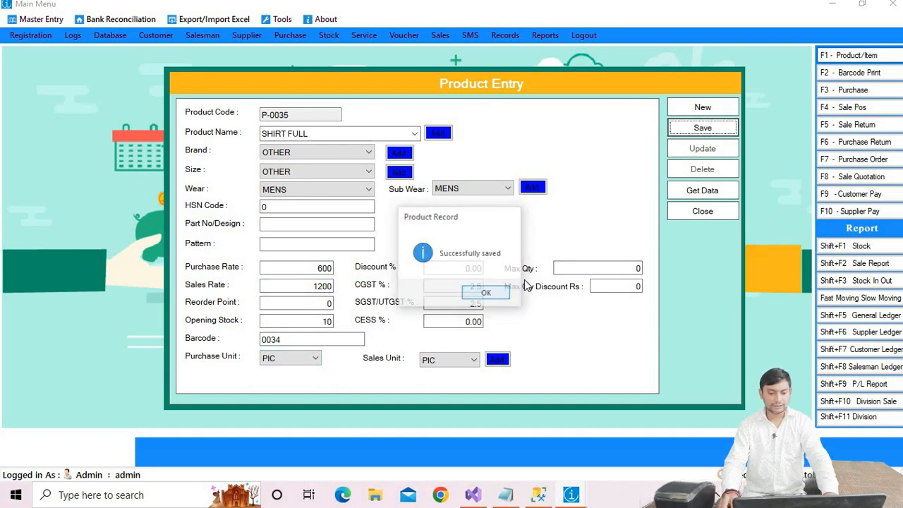
Step: Close the product form and open the Stock report with all records shown
{"action": "left_click", "coordinate": [695, 212]}
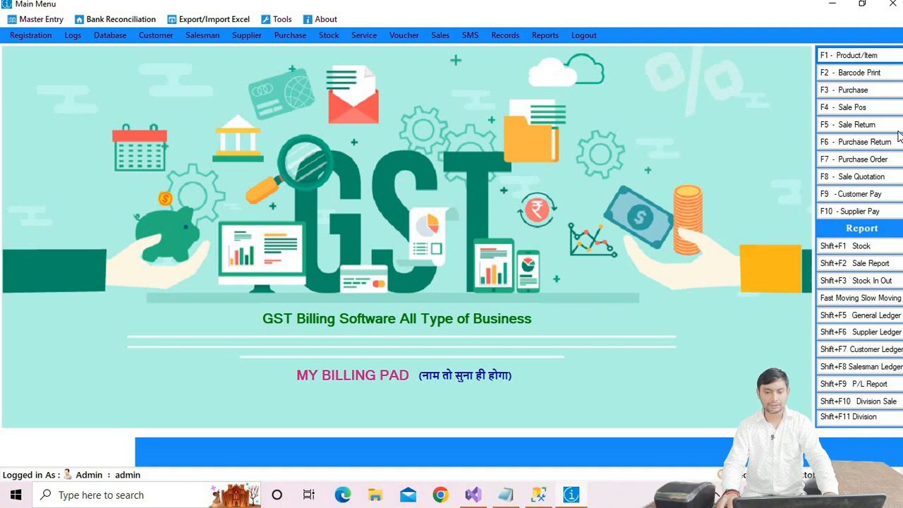
{"action": "left_click", "coordinate": [874, 248]}
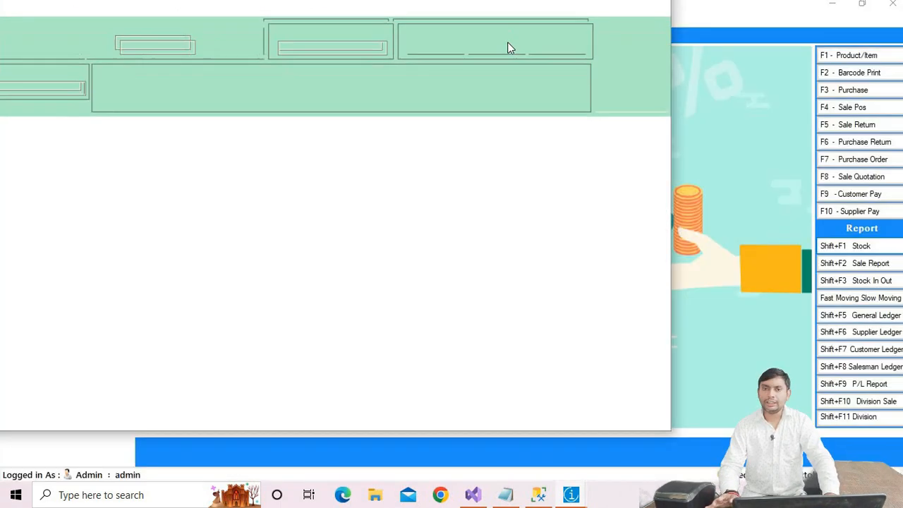
{"action": "left_click", "coordinate": [630, 7]}
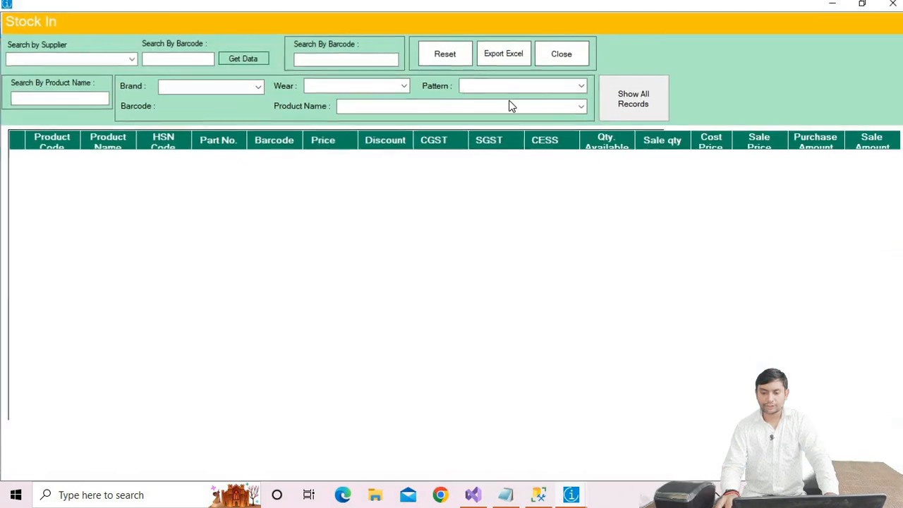
{"action": "left_click", "coordinate": [645, 102]}
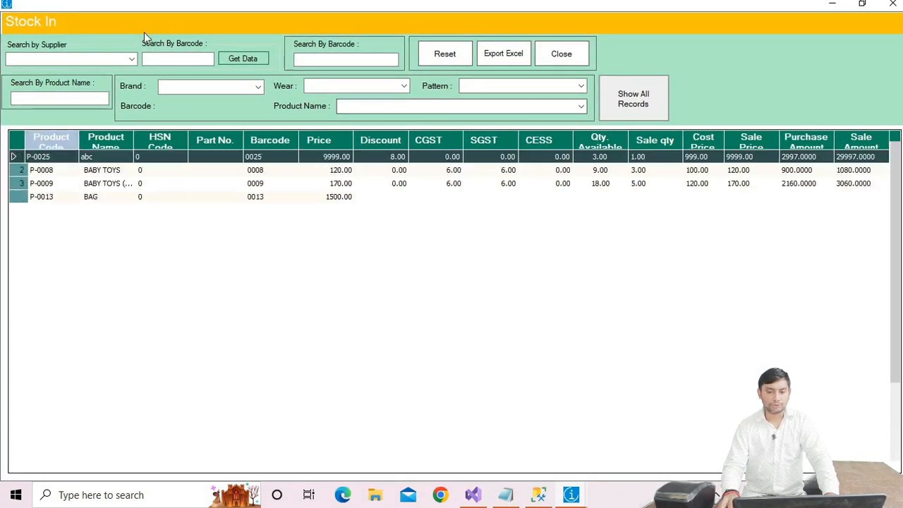
Step: Filter the stock report by the product name SHIRT
{"action": "left_click", "coordinate": [358, 107]}
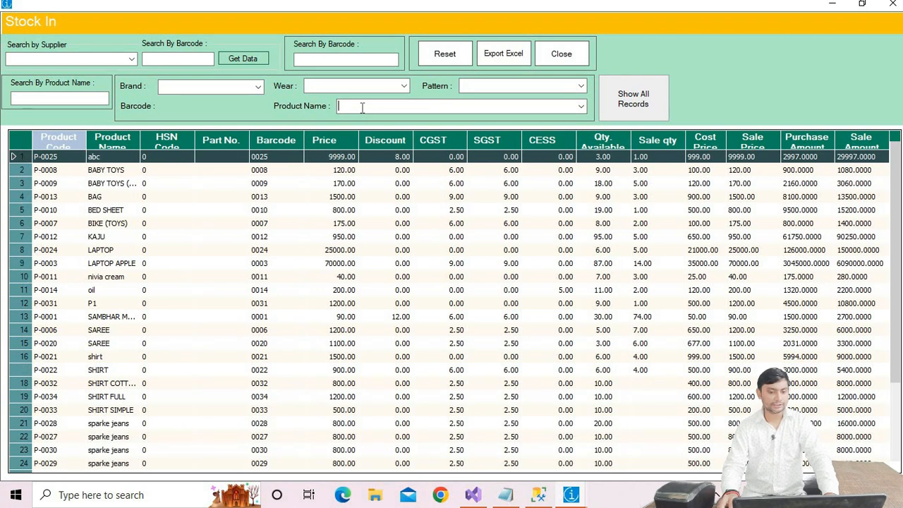
{"action": "type", "text": "SHIRT"}
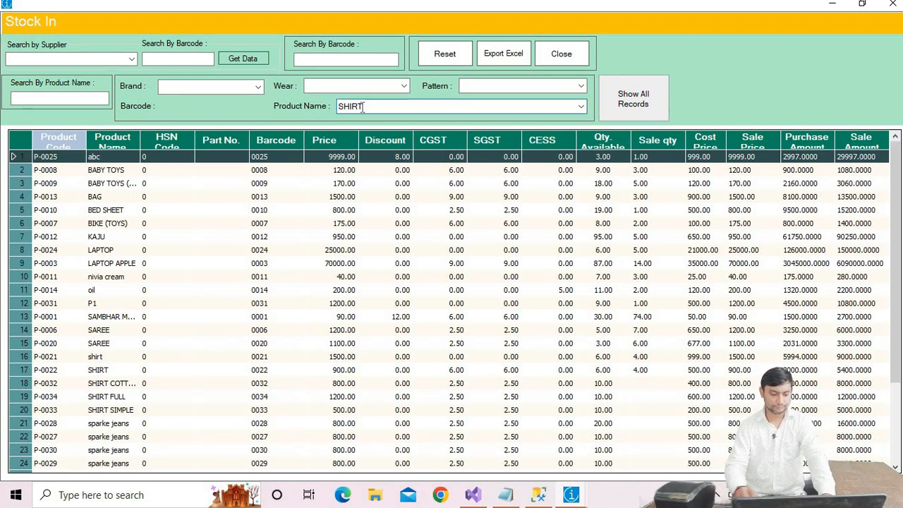
{"action": "left_click", "coordinate": [629, 94]}
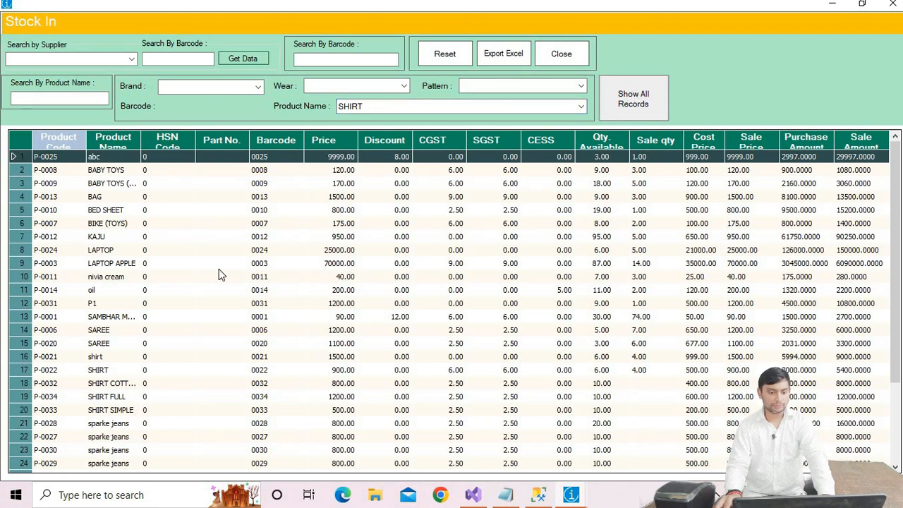
{"action": "scroll", "coordinate": [212, 275], "scroll_direction": "down", "scroll_amount": 1}
{"action": "scroll", "coordinate": [211, 275], "scroll_direction": "down", "scroll_amount": 2}
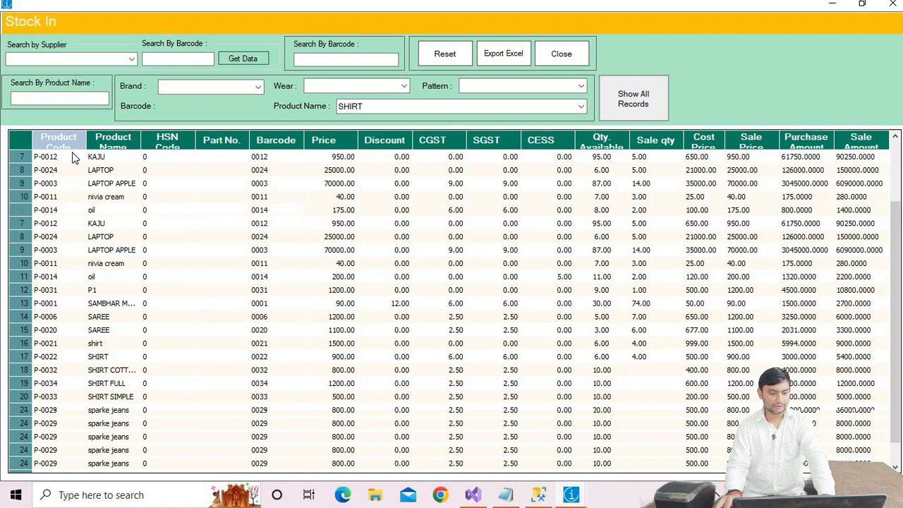
{"action": "left_click", "coordinate": [60, 99]}
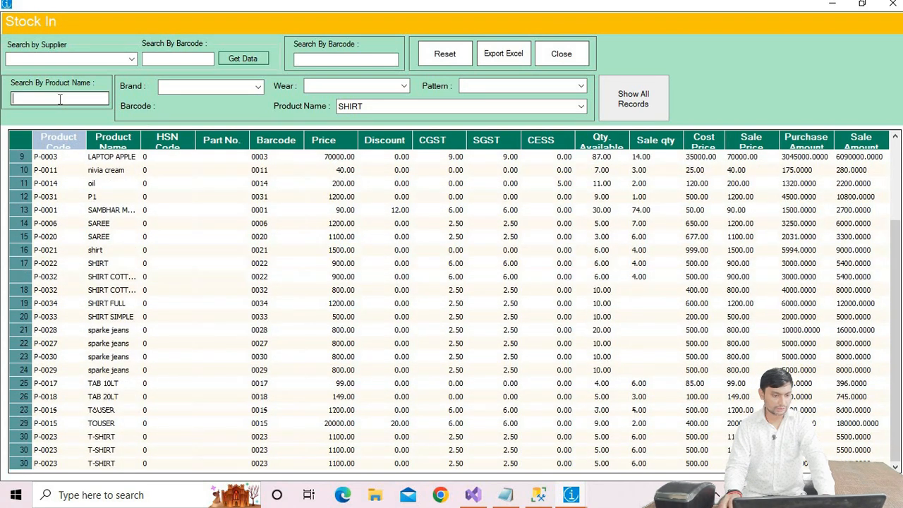
{"action": "type", "text": "SHIRT"}
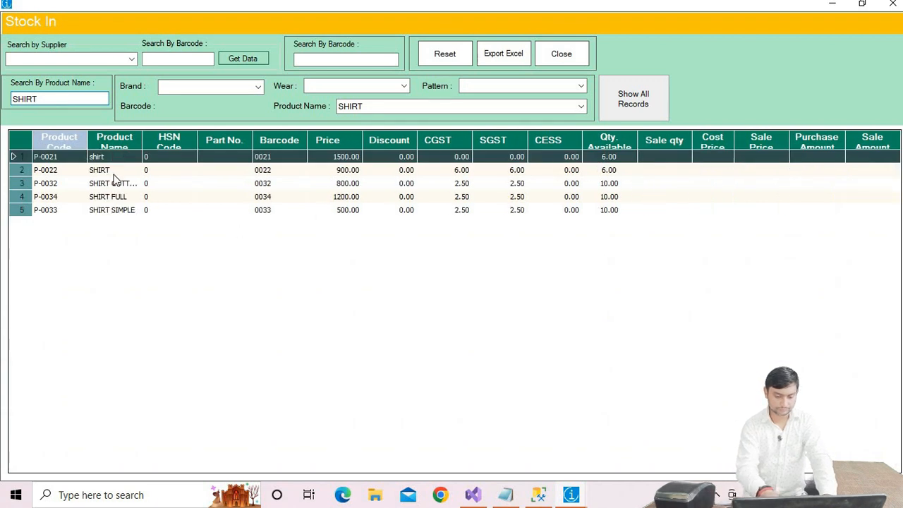
Step: Inspect the filtered shirt rows' names, quantities and barcodes, then close the stock report
{"action": "left_click_drag", "start_coordinate": [191, 142], "coordinate": [189, 144]}
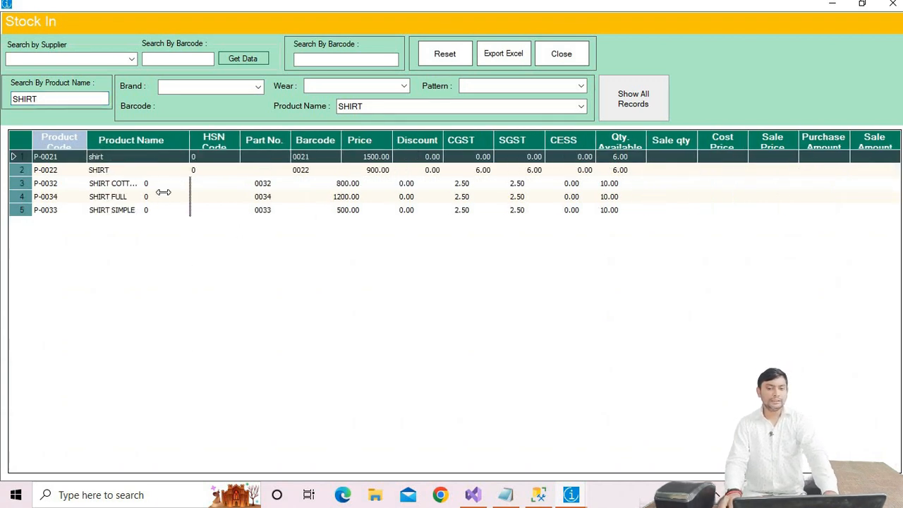
{"action": "left_click", "coordinate": [127, 185]}
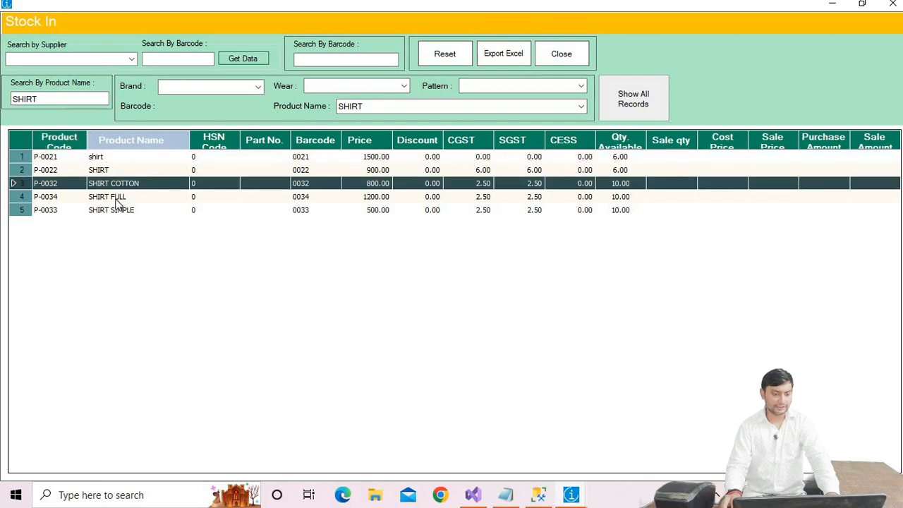
{"action": "left_click", "coordinate": [117, 198]}
{"action": "left_click", "coordinate": [122, 212]}
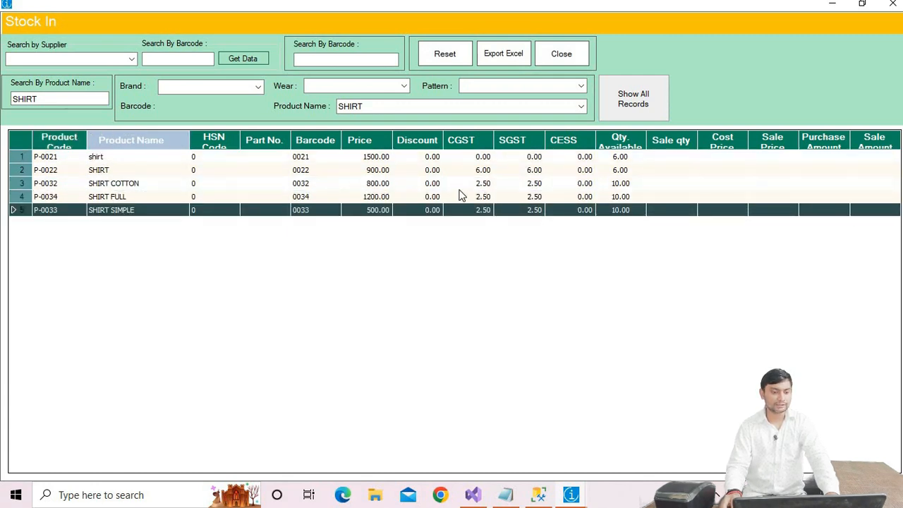
{"action": "left_click", "coordinate": [622, 187]}
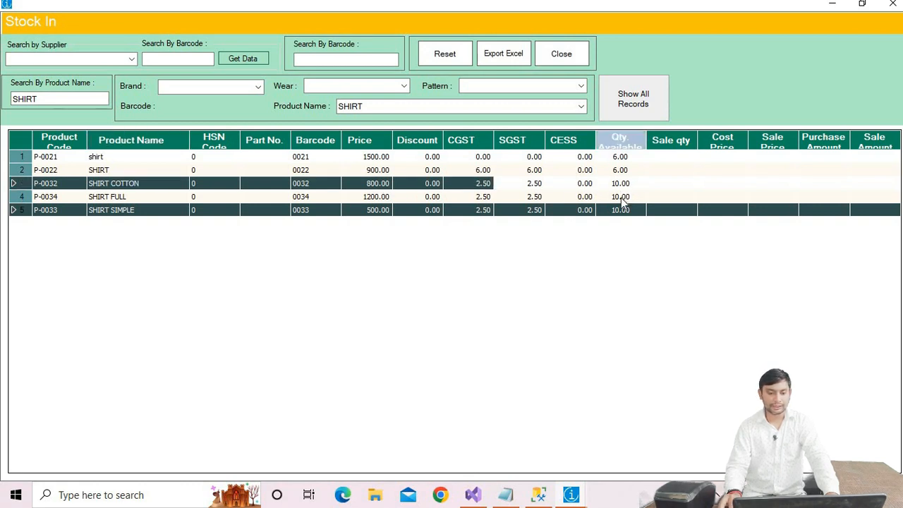
{"action": "left_click", "coordinate": [620, 199]}
{"action": "left_click", "coordinate": [617, 210]}
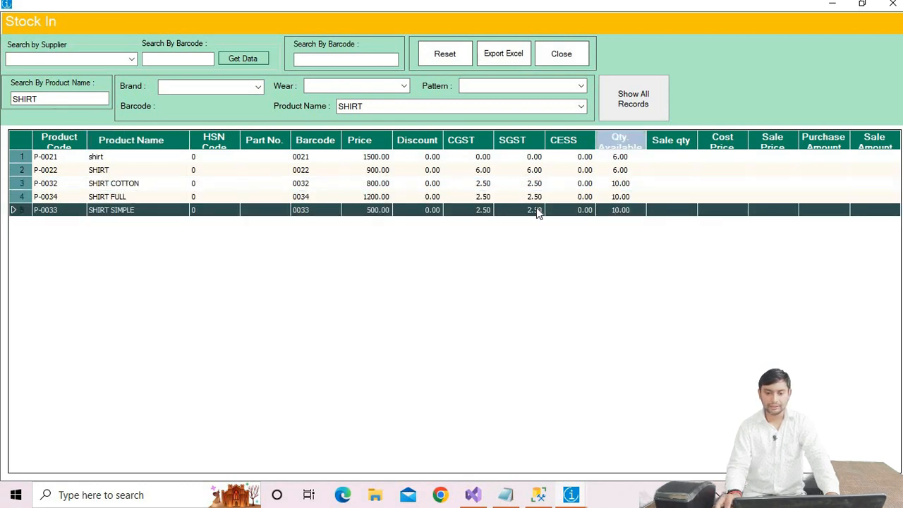
{"action": "left_click", "coordinate": [311, 187]}
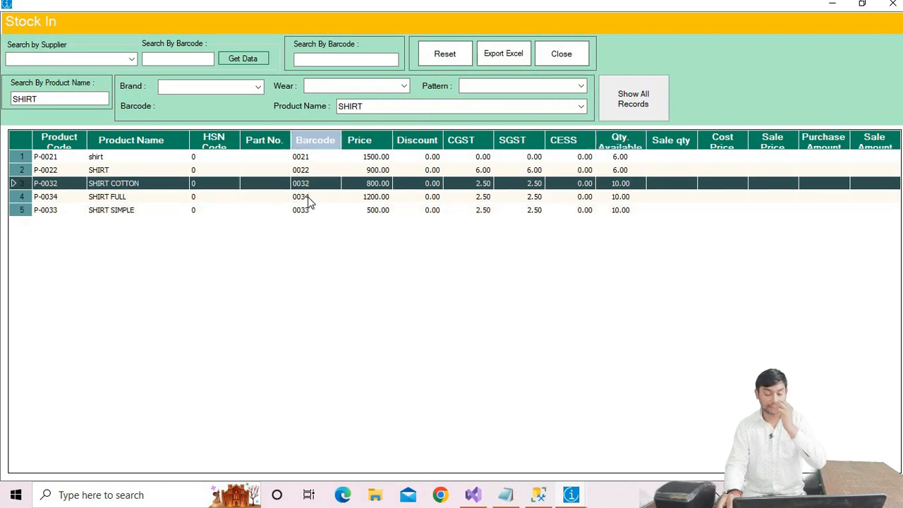
{"action": "left_click", "coordinate": [310, 197]}
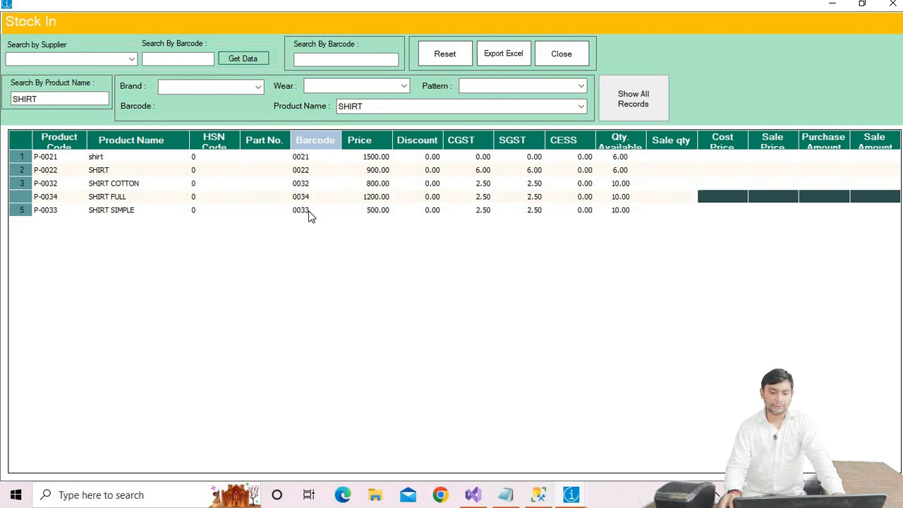
{"action": "left_click", "coordinate": [309, 211]}
{"action": "left_click", "coordinate": [308, 198]}
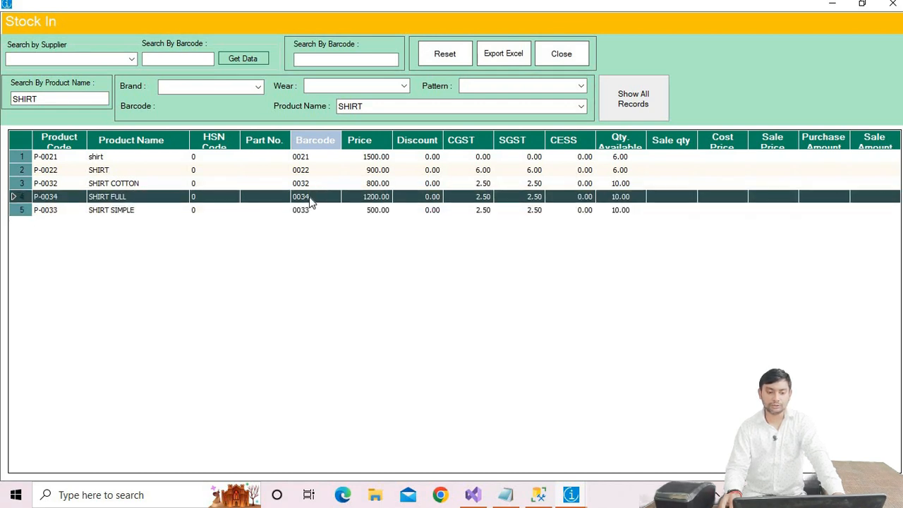
{"action": "left_click", "coordinate": [893, 6]}
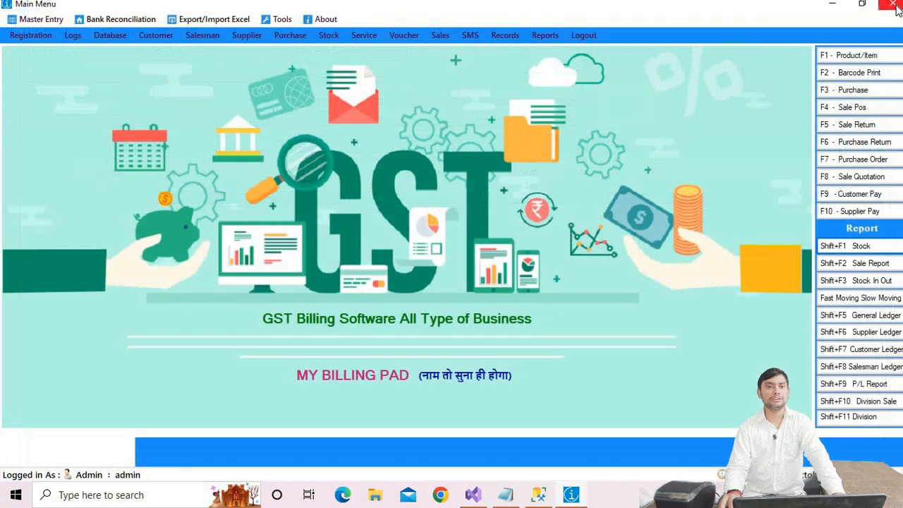
Step: Open Sale POS, maximize it, and search the product list for SHI, choosing SHIRT COTTON
{"action": "left_click", "coordinate": [853, 107]}
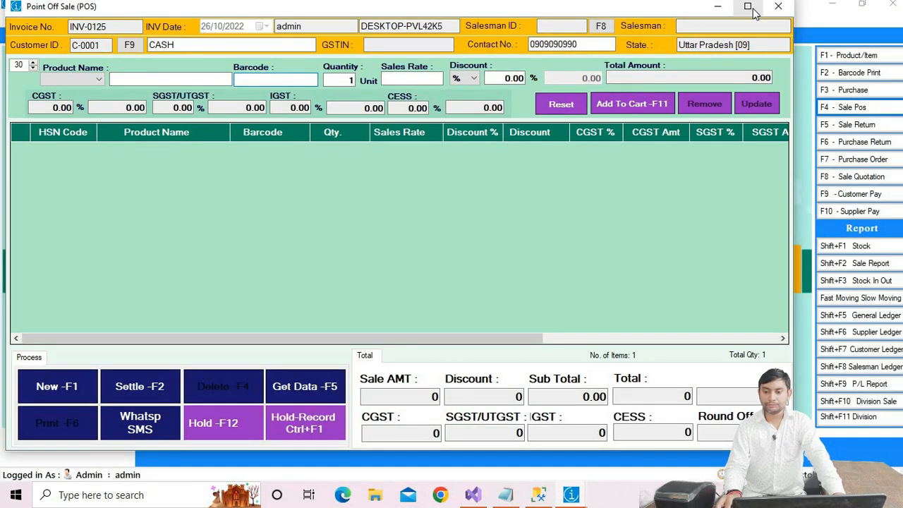
{"action": "left_click", "coordinate": [748, 6]}
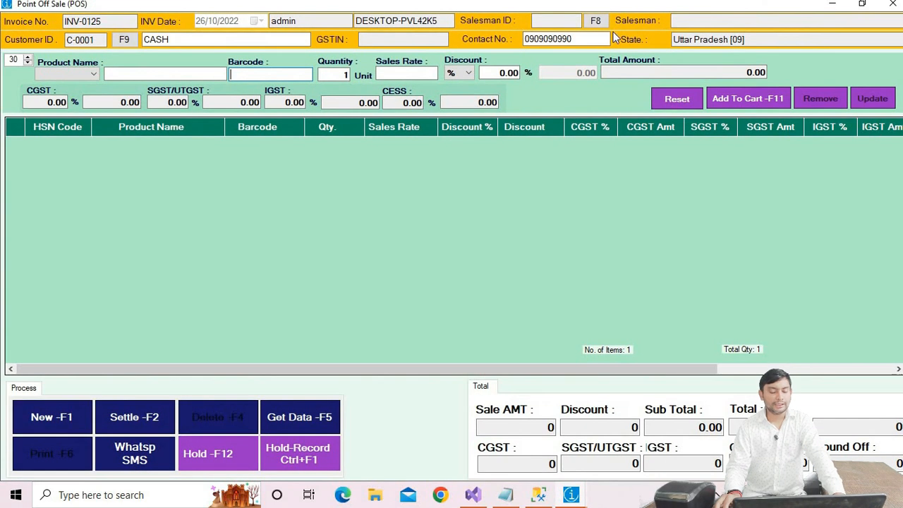
{"action": "left_click", "coordinate": [189, 75]}
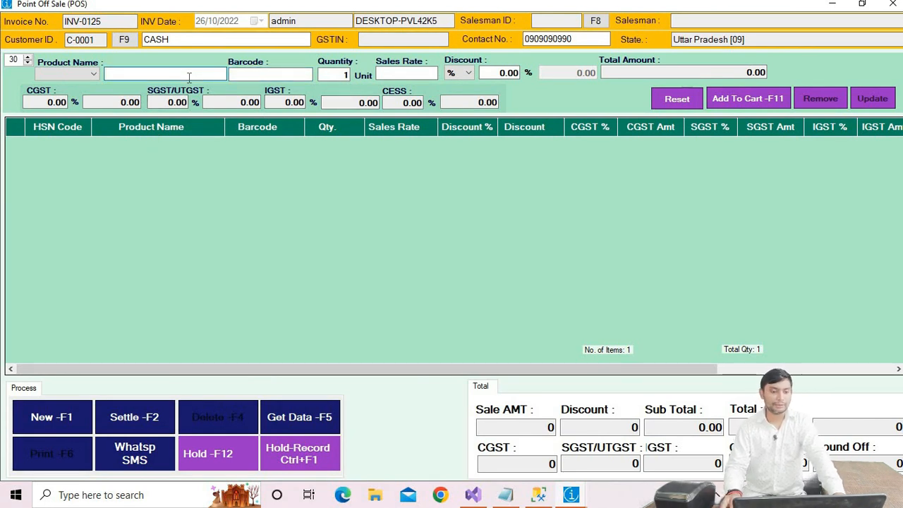
{"action": "type", "text": "S"}
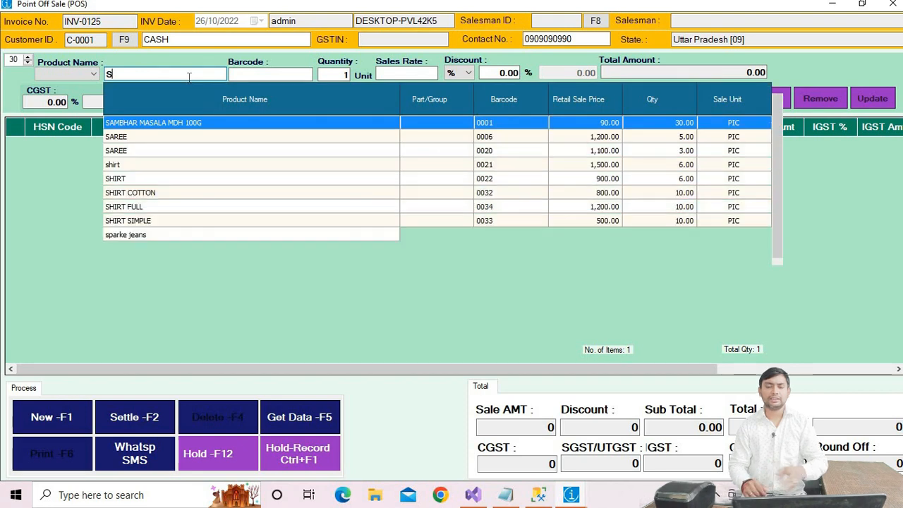
{"action": "type", "text": "HI"}
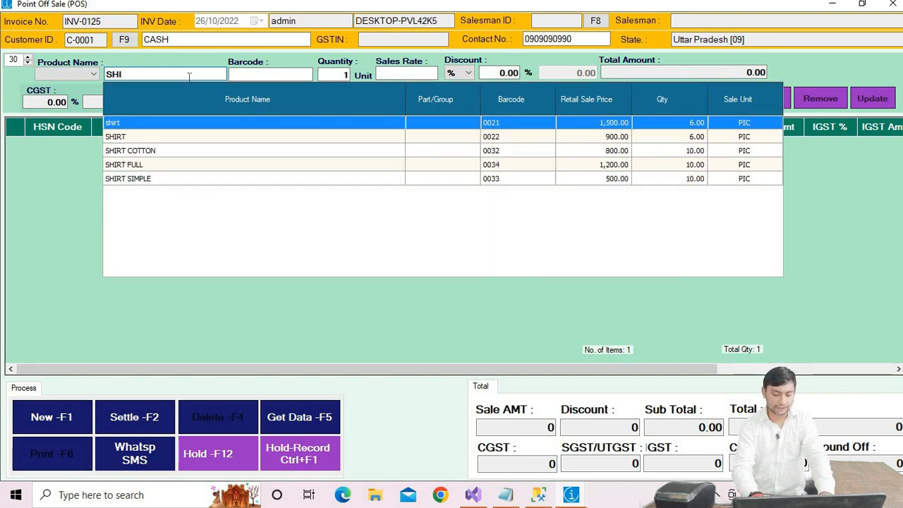
{"action": "key", "text": "Down"}
{"action": "key", "text": "Down"}
{"action": "key", "text": "Down"}
{"action": "key", "text": "Up"}
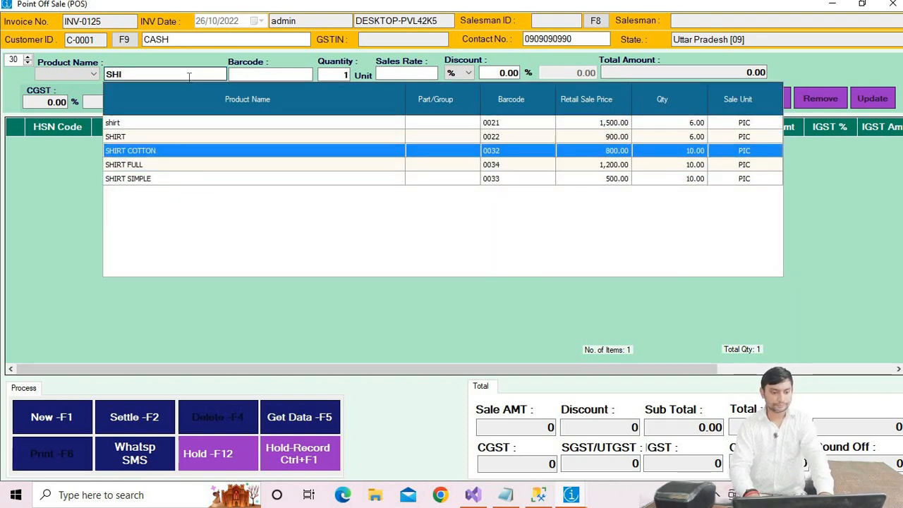
{"action": "key", "text": "Down"}
{"action": "key", "text": "Down"}
{"action": "key", "text": "Up"}
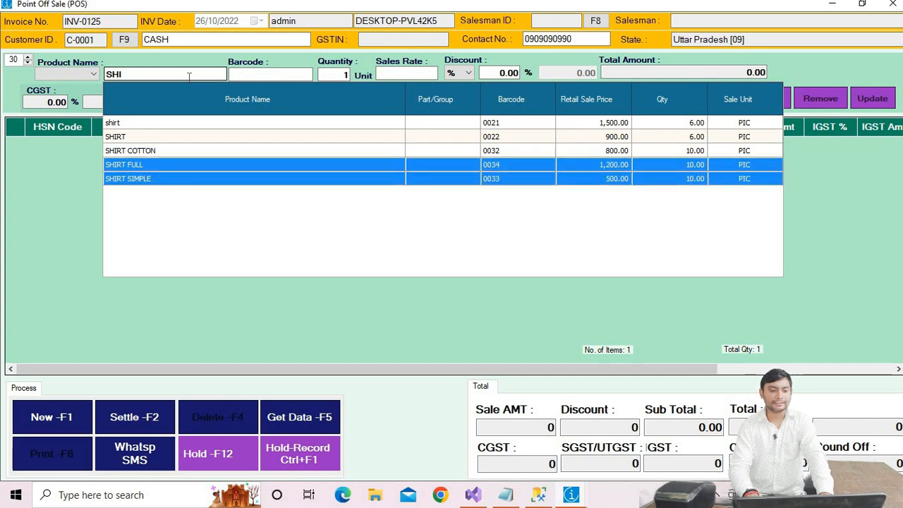
{"action": "key", "text": "Up"}
{"action": "key", "text": "Return"}
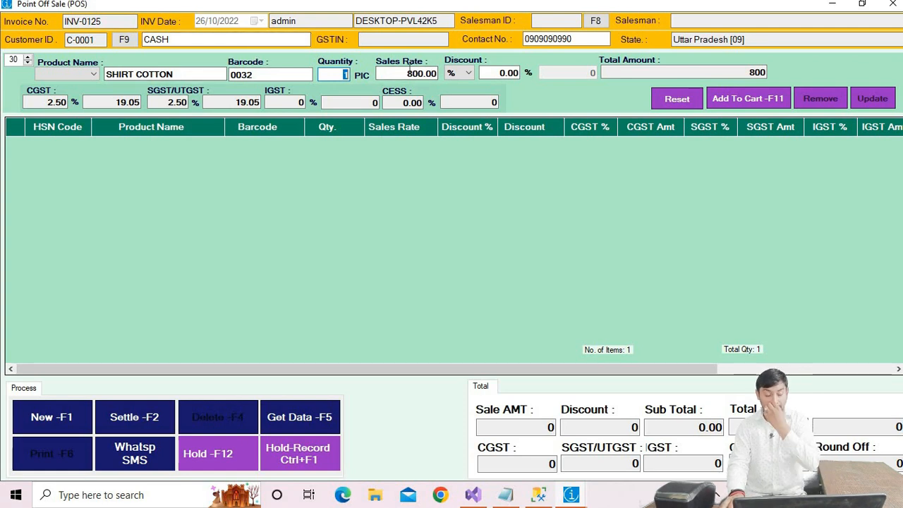
Step: Add SHIRT COTTON to the cart with quantity 1, rate 800 and a 2% discount
{"action": "key", "text": "Return"}
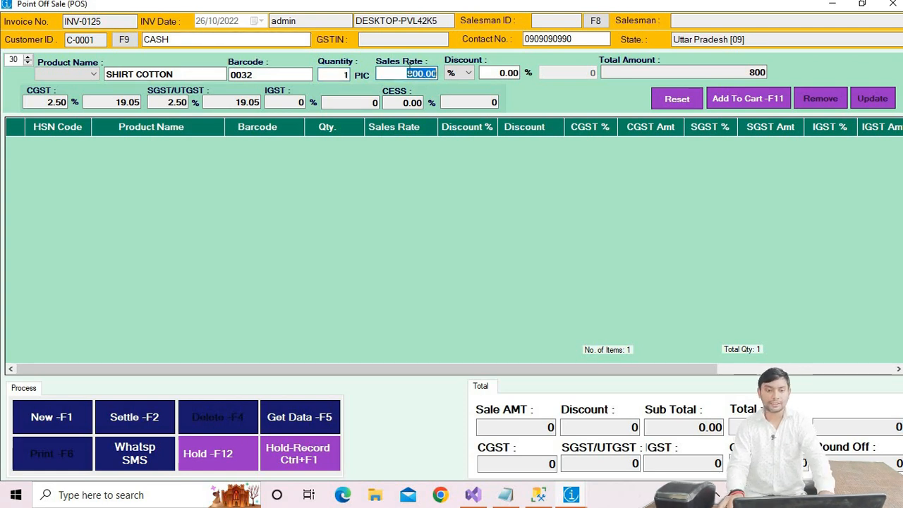
{"action": "key", "text": "Return"}
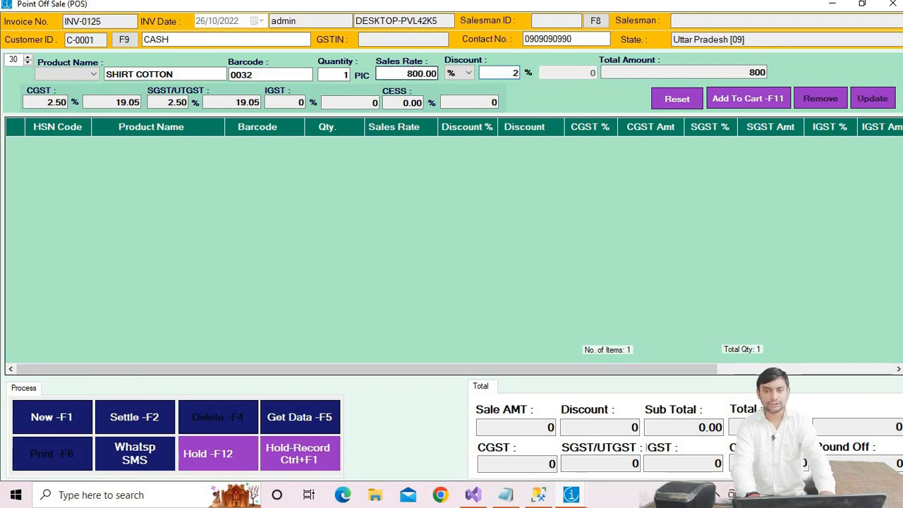
{"action": "key", "text": "Return"}
{"action": "key", "text": "Return"}
{"action": "key", "text": "Return"}
{"action": "key", "text": "Return"}
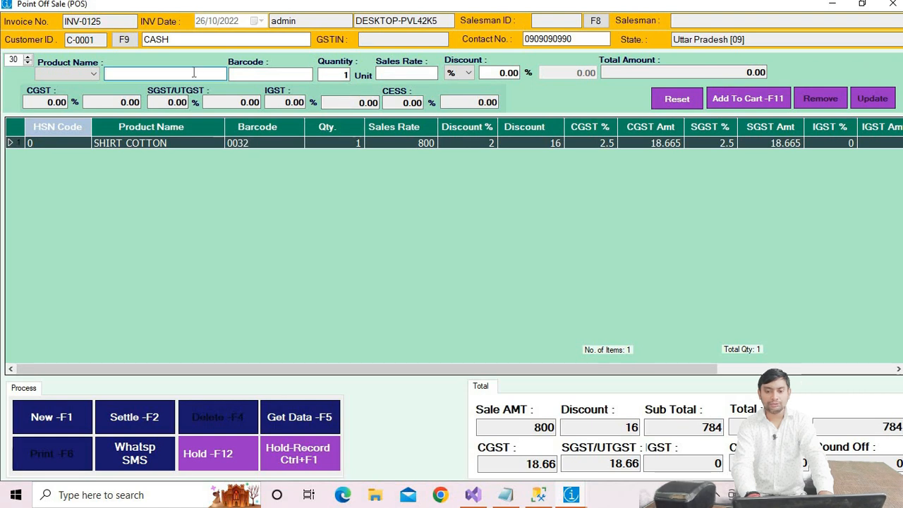
Step: Search for the shirt products and add SHIRT FULL to the cart with quantity 1 at rate 1200
{"action": "type", "text": "SHIRT"}
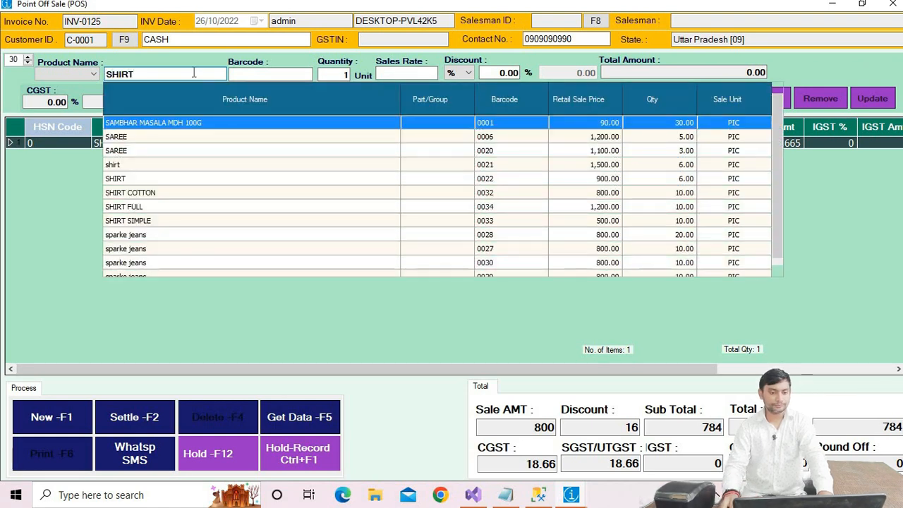
{"action": "key", "text": "Return"}
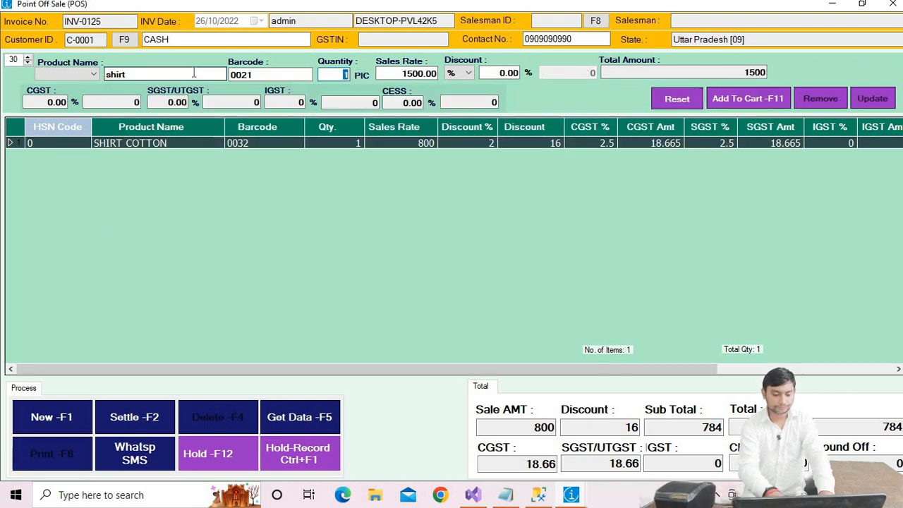
{"action": "key", "text": "BackSpace"}
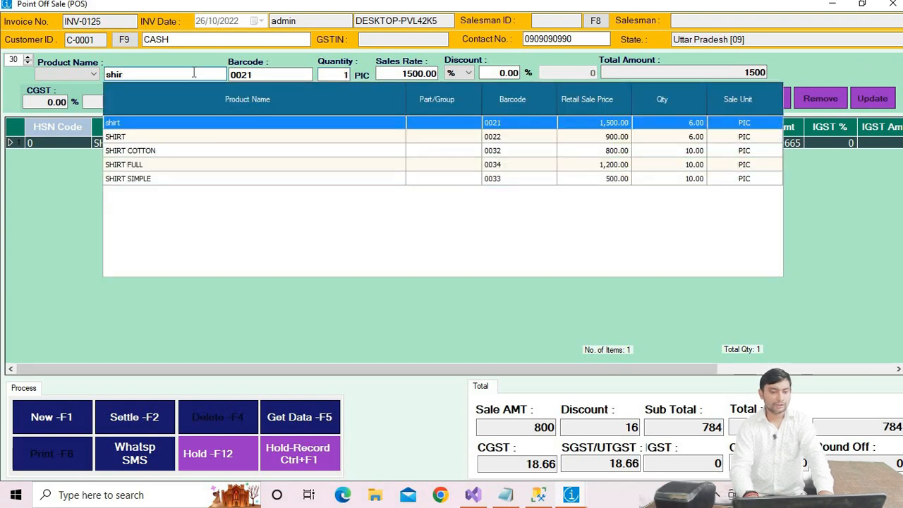
{"action": "key", "text": "Down"}
{"action": "key", "text": "Down"}
{"action": "key", "text": "Down"}
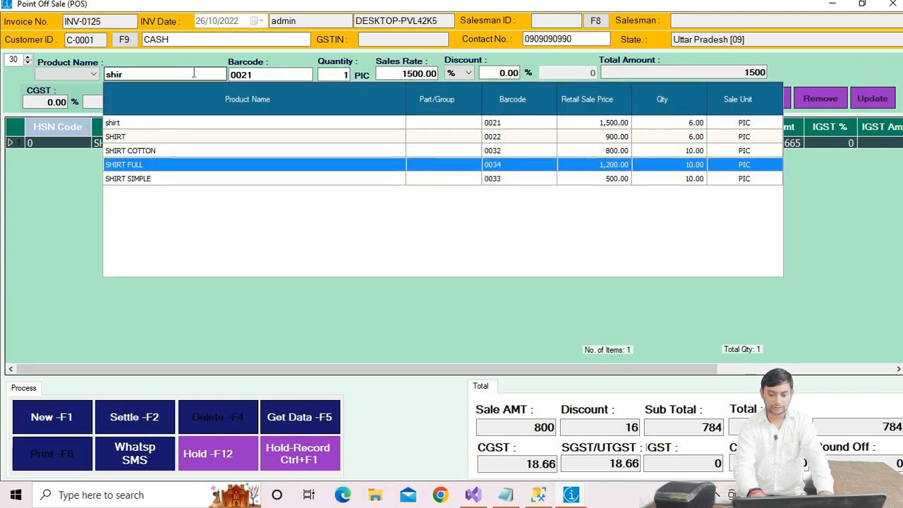
{"action": "key", "text": "Return"}
{"action": "key", "text": "Return"}
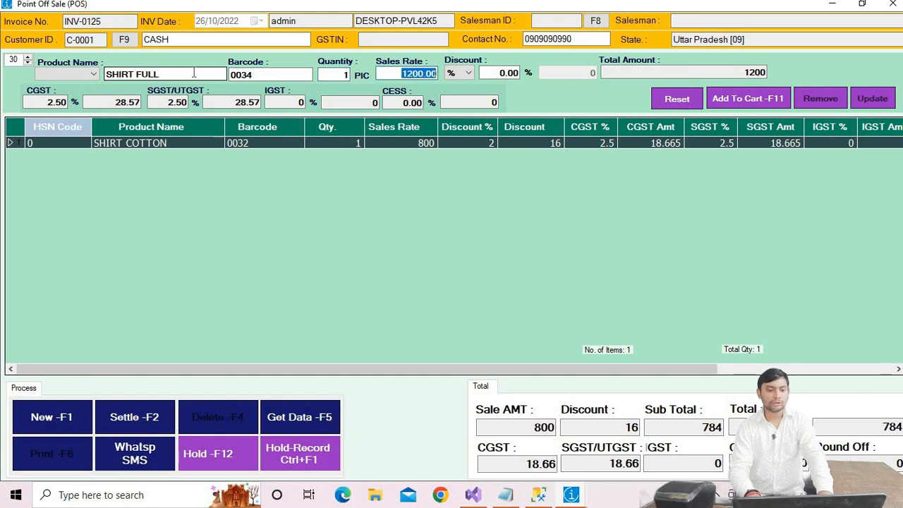
{"action": "key", "text": "Return"}
{"action": "key", "text": "Return"}
{"action": "key", "text": "Return"}
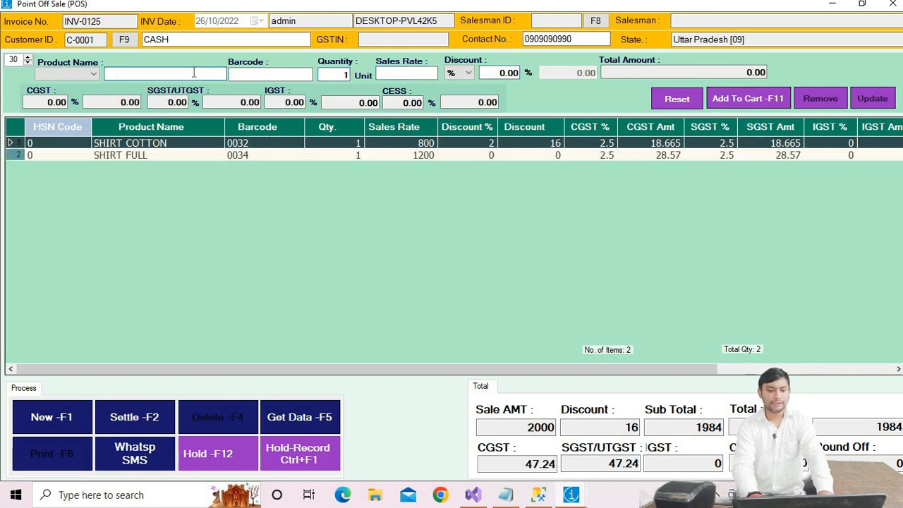
Step: Search for SHI and add SHIRT SIMPLE to the cart with quantity 1 at rate 500
{"action": "type", "text": "SHIRT"}
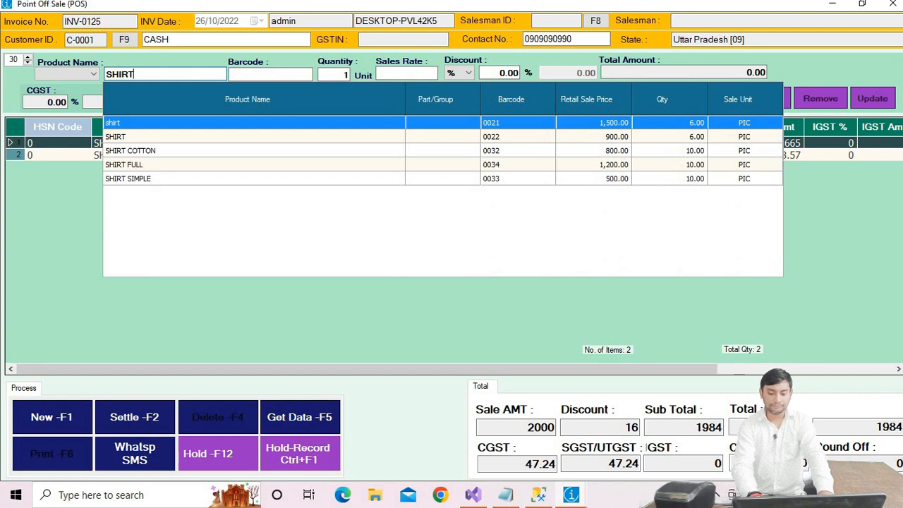
{"action": "key", "text": "Down"}
{"action": "key", "text": "Down"}
{"action": "key", "text": "Down"}
{"action": "key", "text": "Down"}
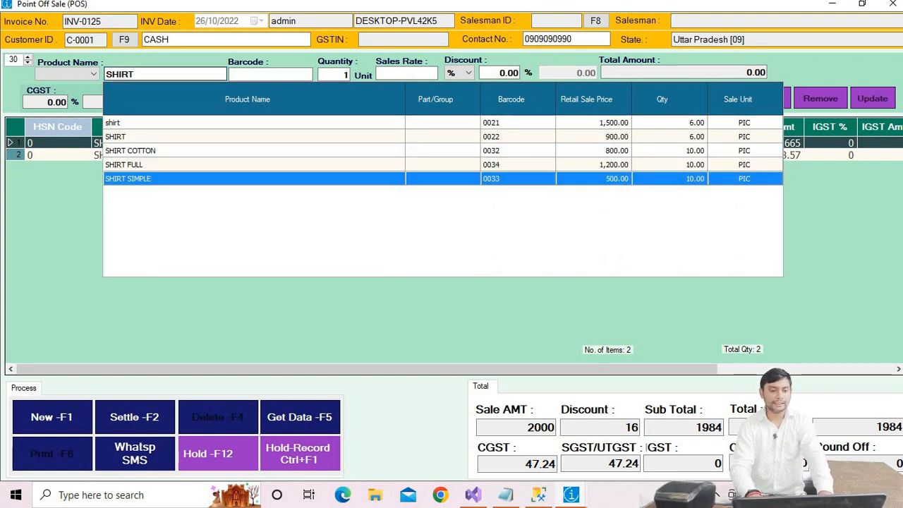
{"action": "key", "text": "Return"}
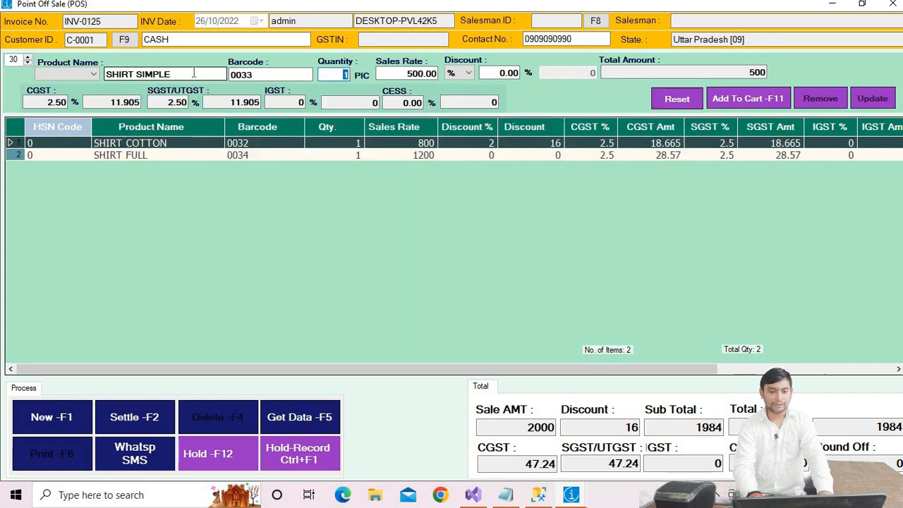
{"action": "key", "text": "Return"}
{"action": "key", "text": "Return"}
{"action": "key", "text": "Return"}
{"action": "key", "text": "Return"}
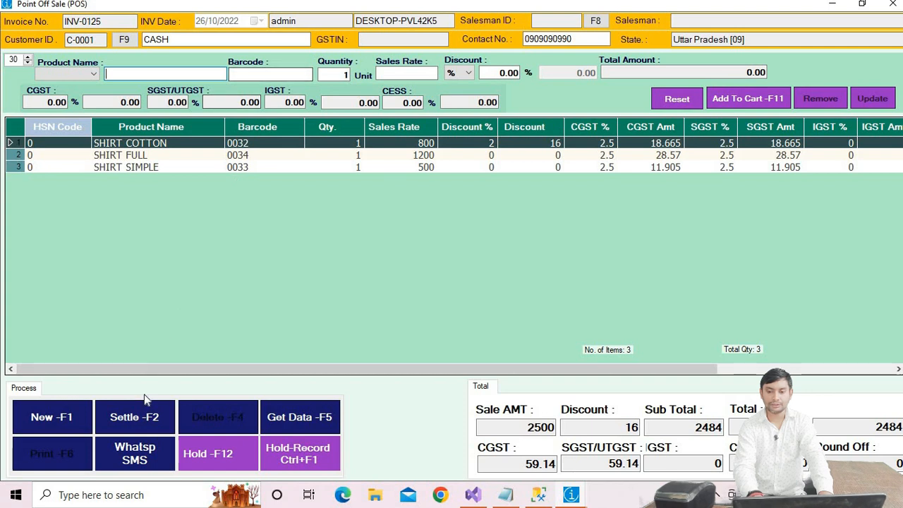
Step: Open and close the settlement dialog, then enter the customer's contact number to start a new customer entry
{"action": "left_click", "coordinate": [140, 426]}
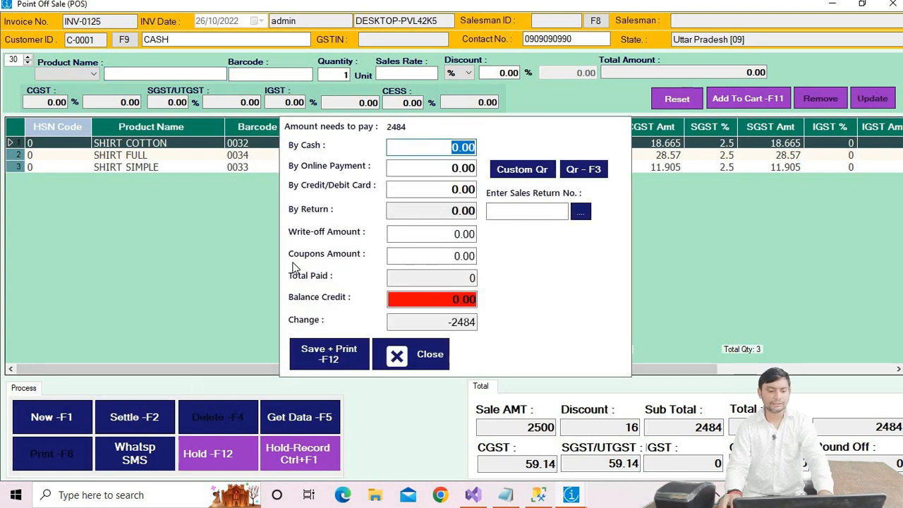
{"action": "left_click", "coordinate": [416, 355]}
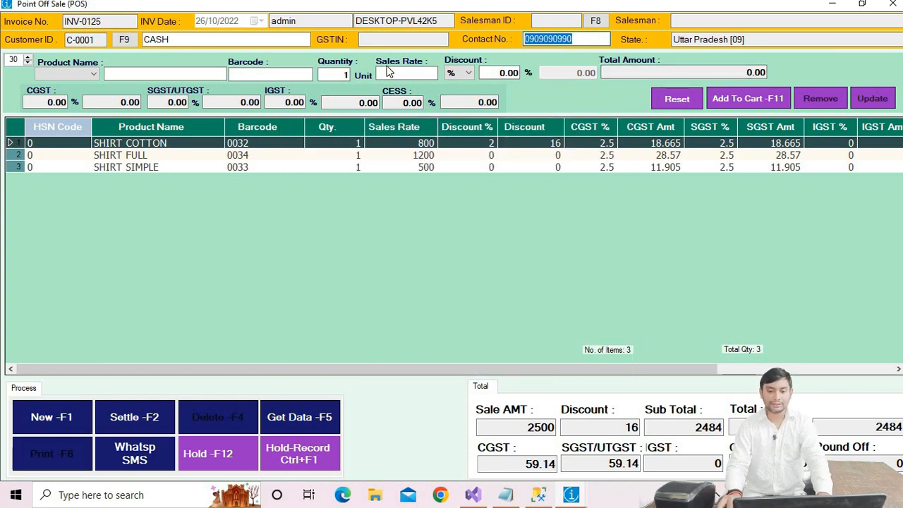
{"action": "type", "text": "708"}
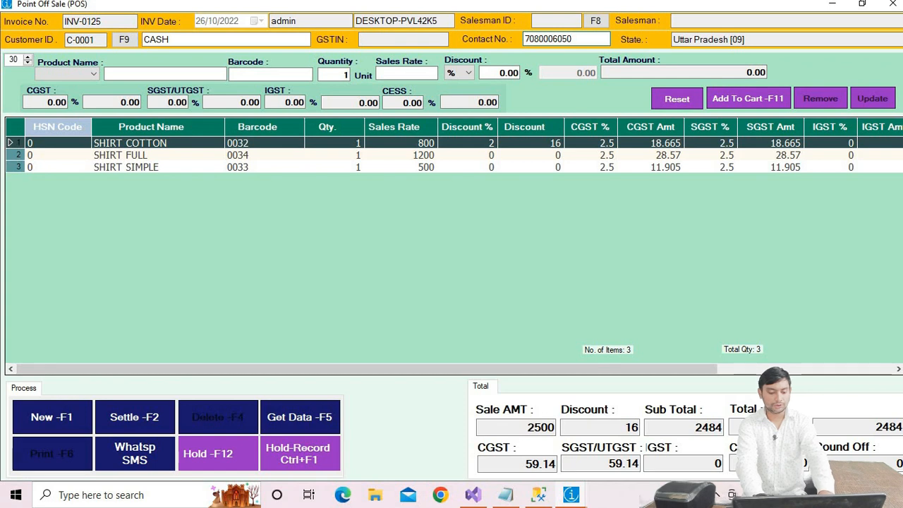
{"action": "key", "text": "Return"}
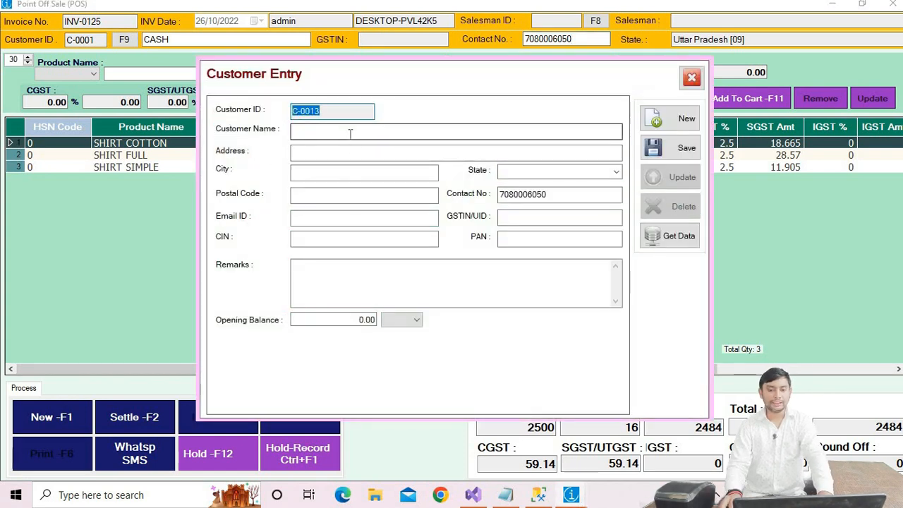
Step: Enter PV SCHOOL as the new customer's name in the customer entry form
{"action": "left_click", "coordinate": [347, 131]}
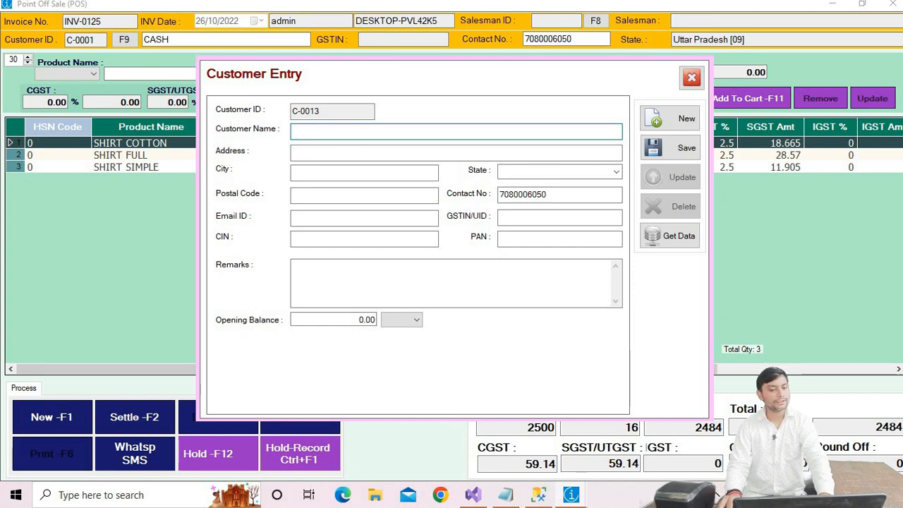
{"action": "type", "text": "PV "}
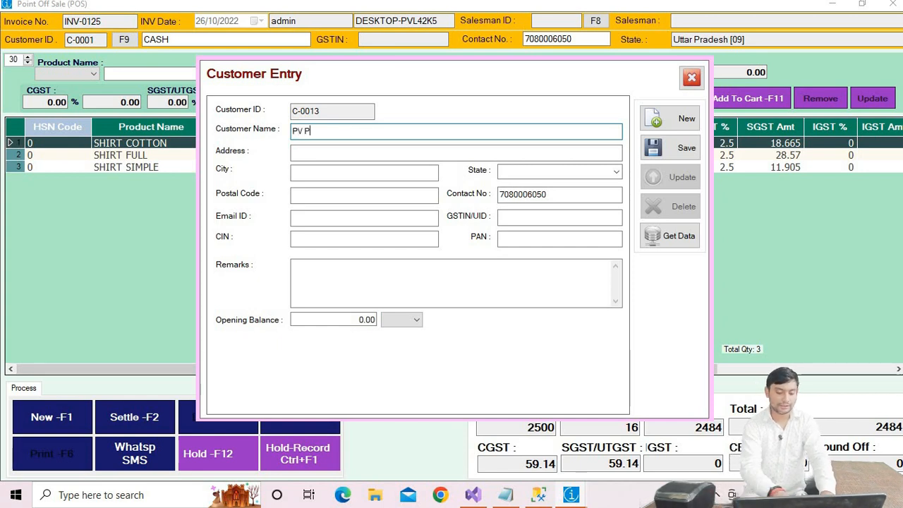
{"action": "type", "text": "PUBLICK"}
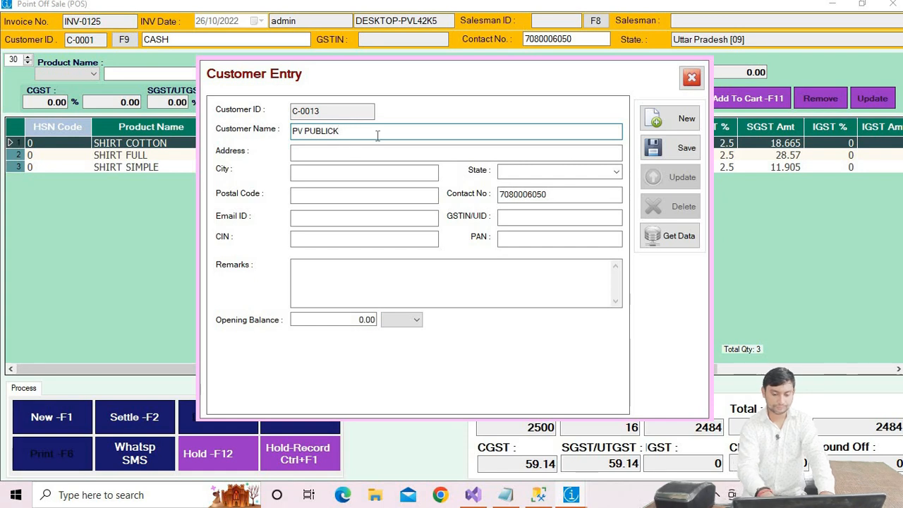
{"action": "key", "text": "BackSpace"}
{"action": "key", "text": "BackSpace"}
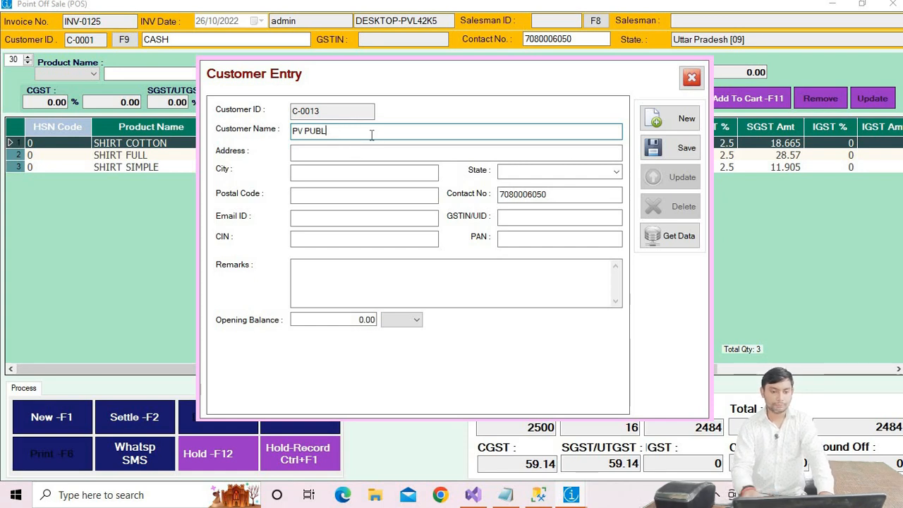
{"action": "type", "text": "ICK"}
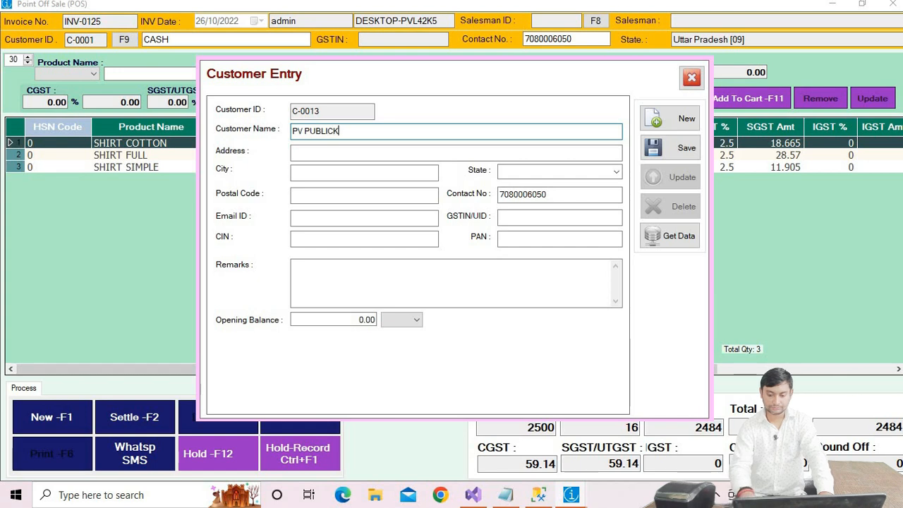
{"action": "left_click_drag", "start_coordinate": [358, 134], "coordinate": [305, 139]}
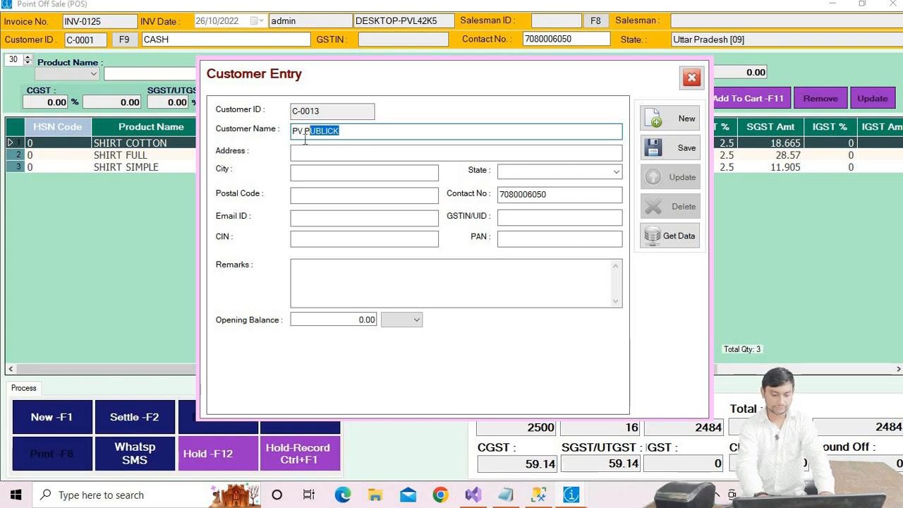
{"action": "key", "text": "BackSpace"}
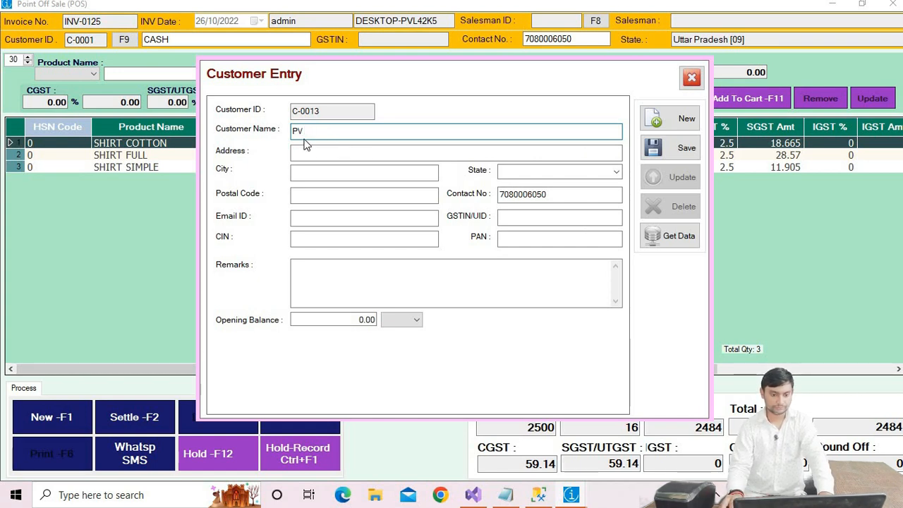
{"action": "type", "text": "SCHOOL"}
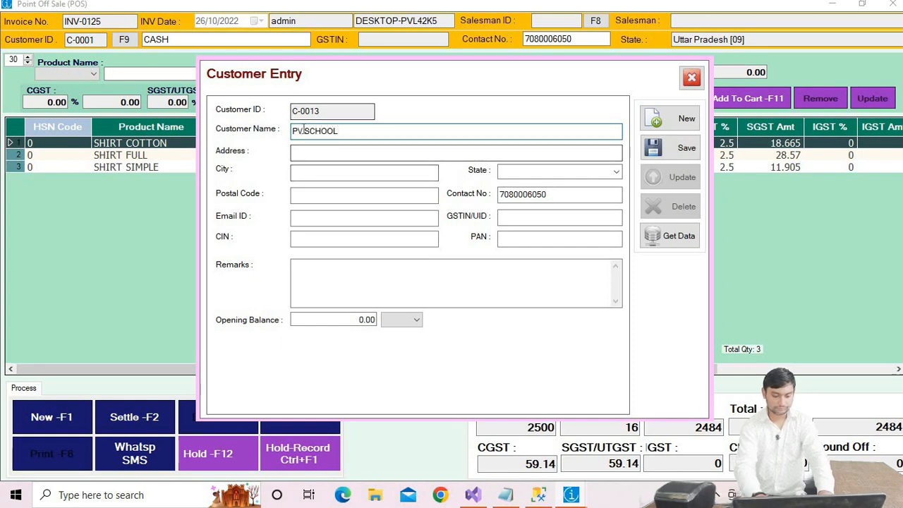
{"action": "left_click_drag", "start_coordinate": [344, 130], "coordinate": [250, 141]}
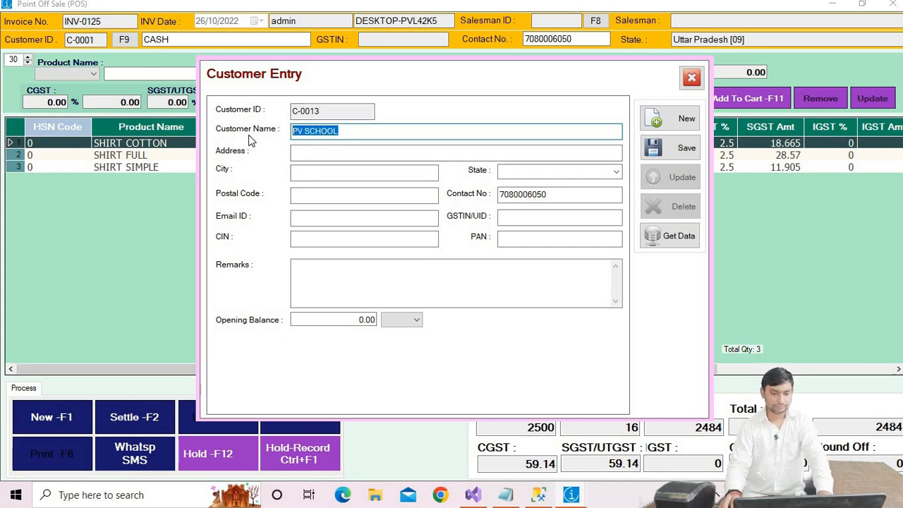
{"action": "left_click", "coordinate": [321, 153]}
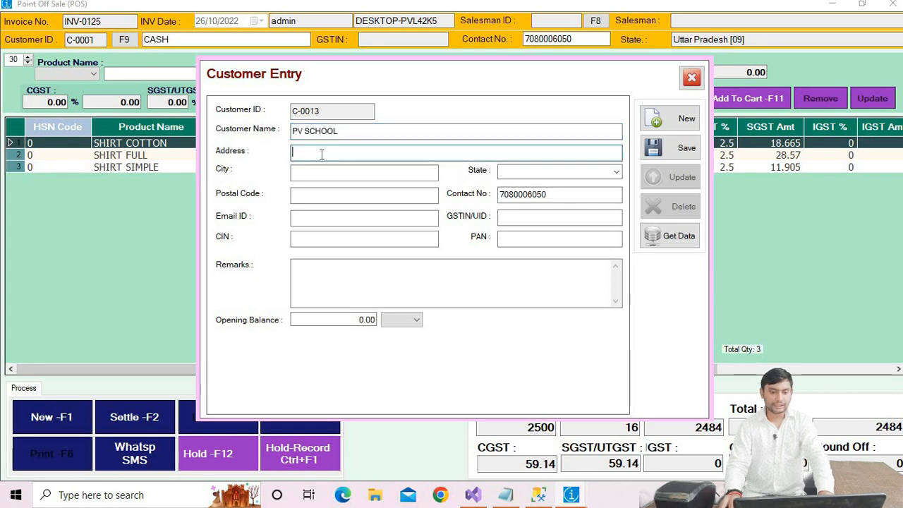
Step: Fill in the customer's address and city as LOCAL and set the state to Uttar Pradesh [09]
{"action": "type", "text": "LOCAL"}
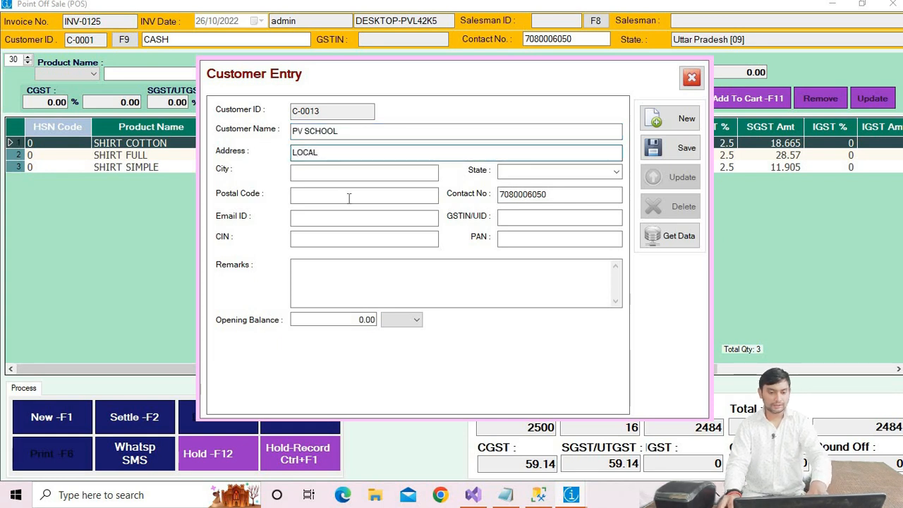
{"action": "left_click", "coordinate": [363, 177]}
{"action": "type", "text": "LOCAL"}
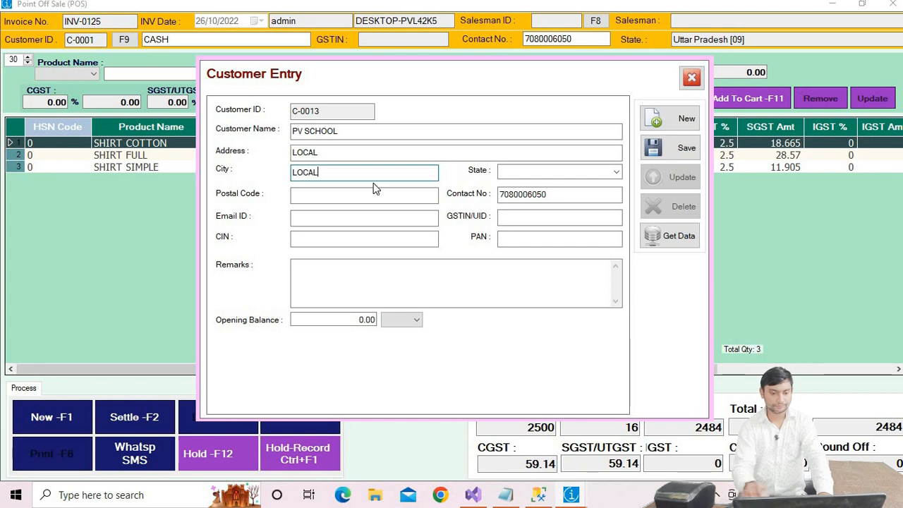
{"action": "left_click", "coordinate": [544, 170]}
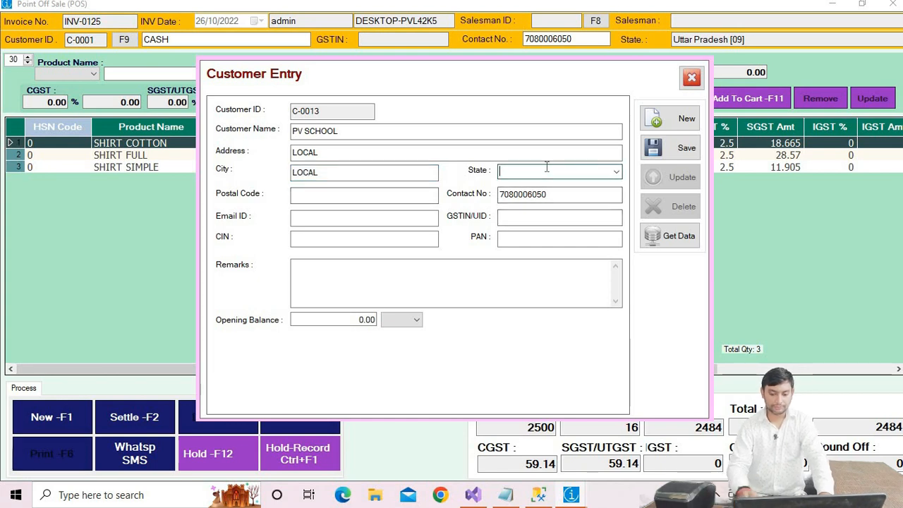
{"action": "type", "text": "UT"}
{"action": "key", "text": "Down"}
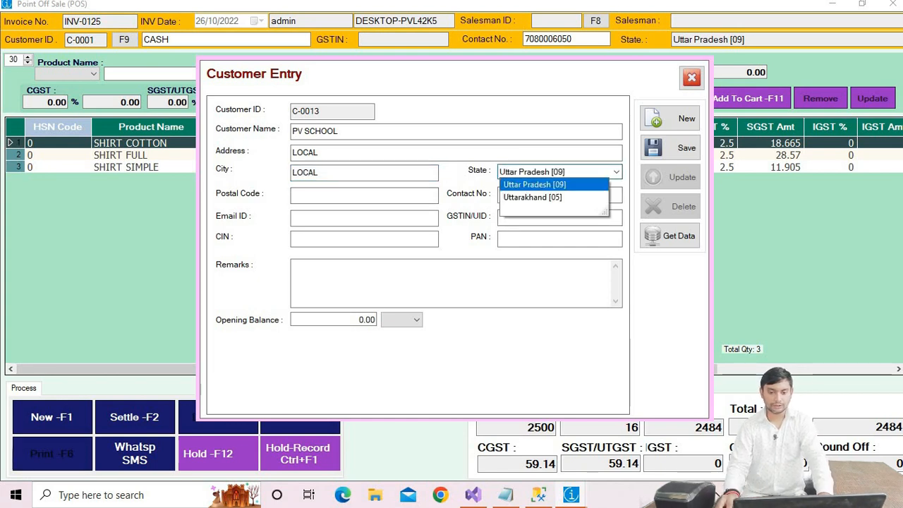
{"action": "key", "text": "Return"}
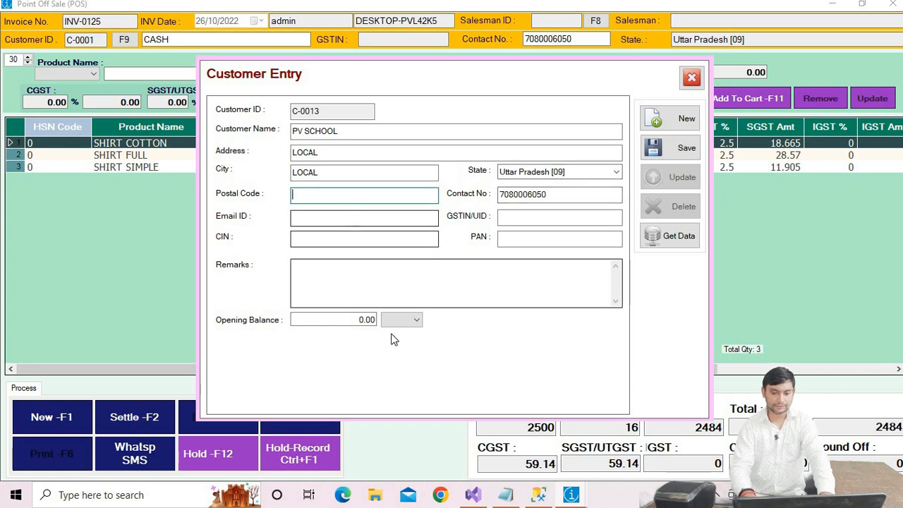
Step: Save the new customer record and acknowledge the confirmation
{"action": "left_click_drag", "start_coordinate": [349, 321], "coordinate": [393, 321]}
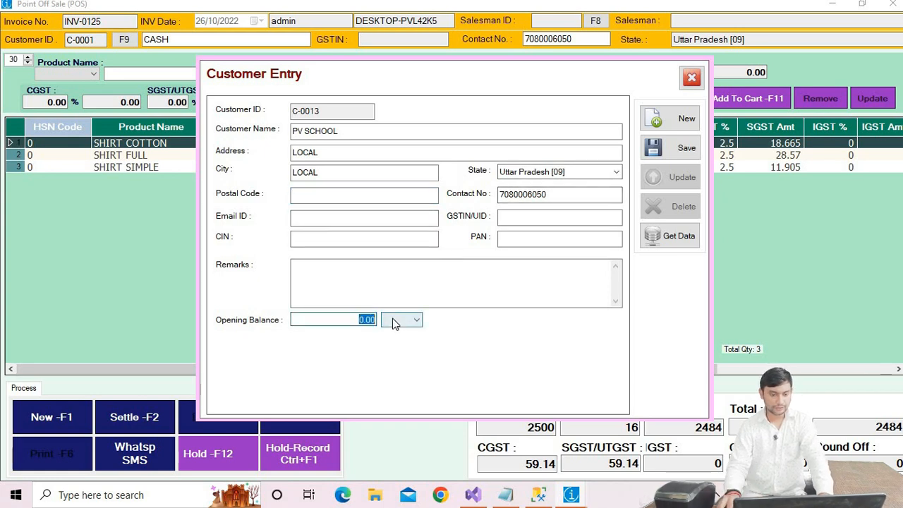
{"action": "left_click_drag", "start_coordinate": [325, 311], "coordinate": [388, 343]}
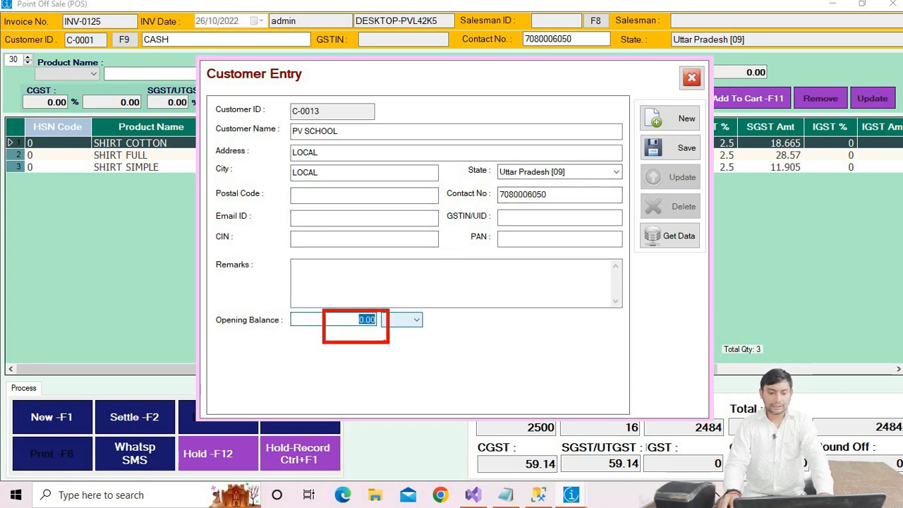
{"action": "key", "text": "Escape"}
{"action": "left_click", "coordinate": [676, 151]}
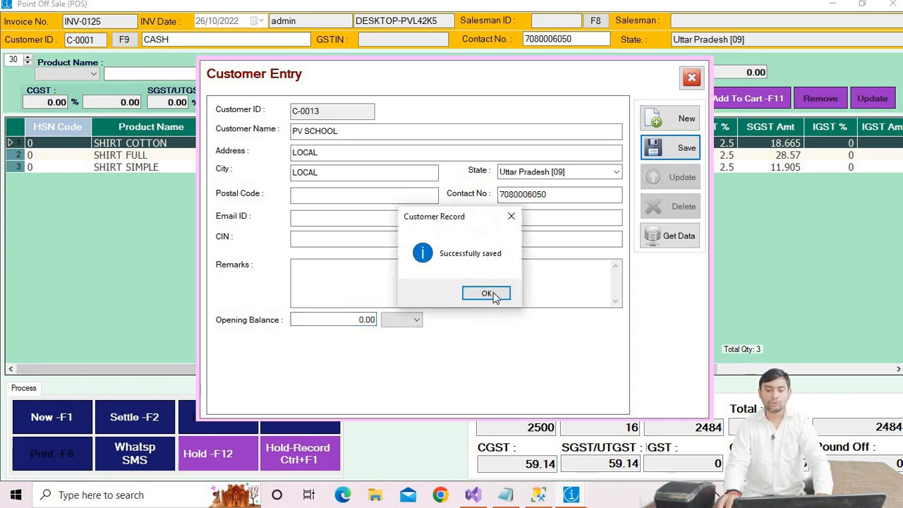
{"action": "left_click", "coordinate": [487, 293]}
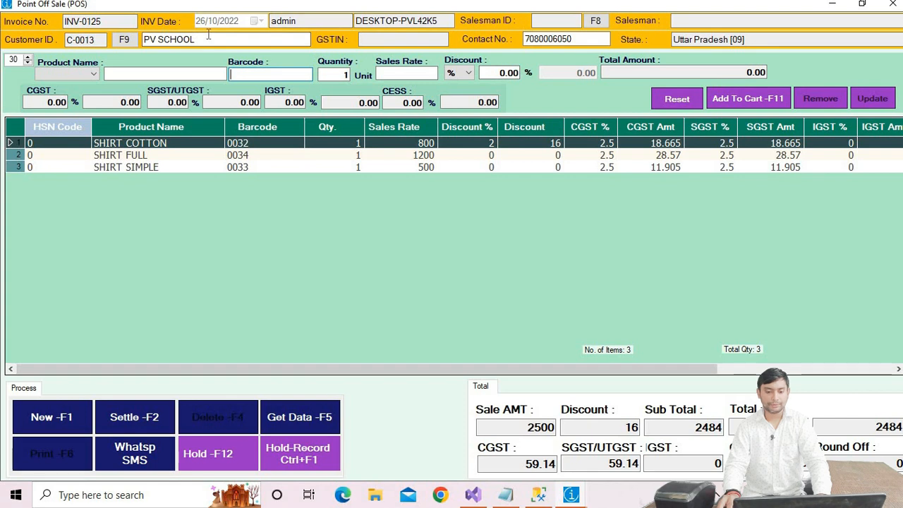
Step: Settle the invoice by online payment using the QR option, then save and print it
{"action": "left_click", "coordinate": [150, 405]}
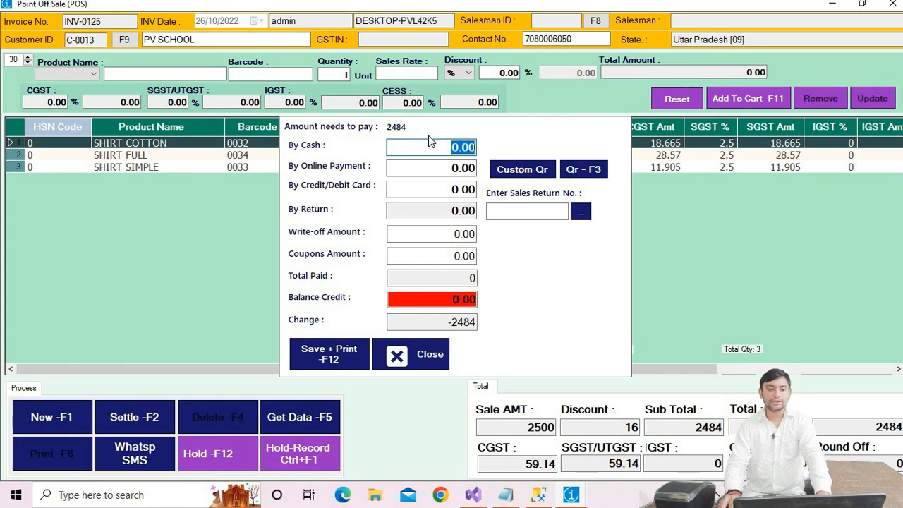
{"action": "left_click", "coordinate": [587, 174]}
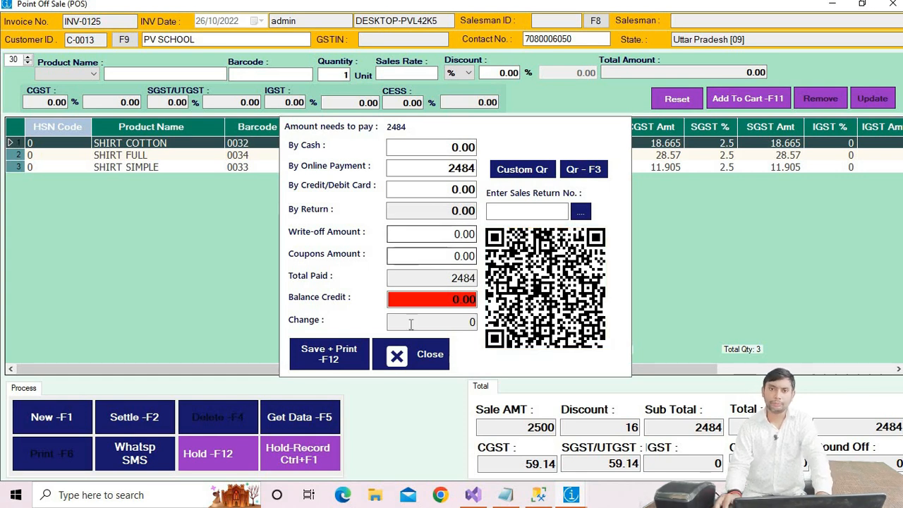
{"action": "left_click", "coordinate": [345, 355]}
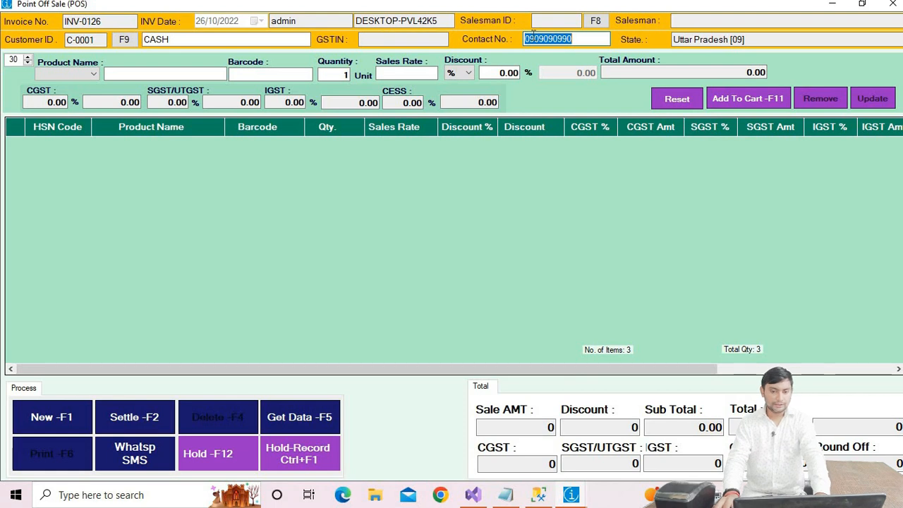
Step: Load the PV SCHOOL customer on the new invoice by searching the customer's contact number
{"action": "type", "text": "708"}
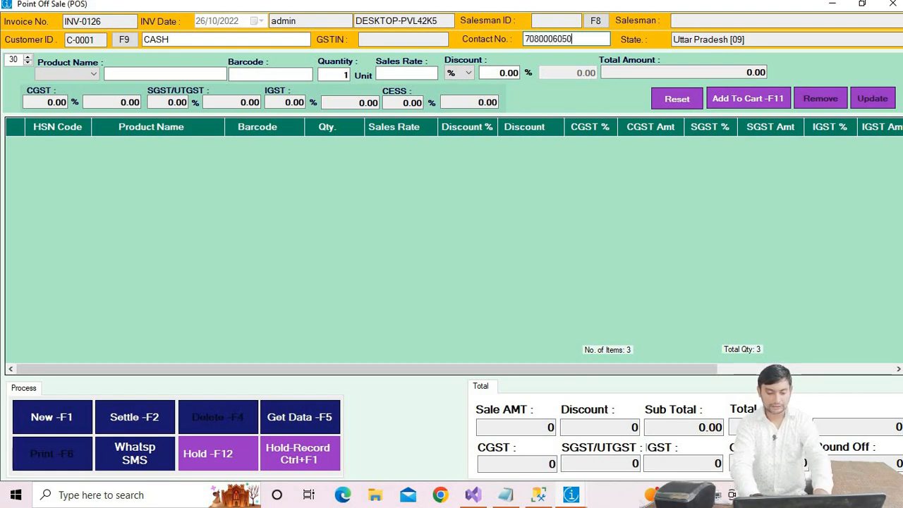
{"action": "key", "text": "Return"}
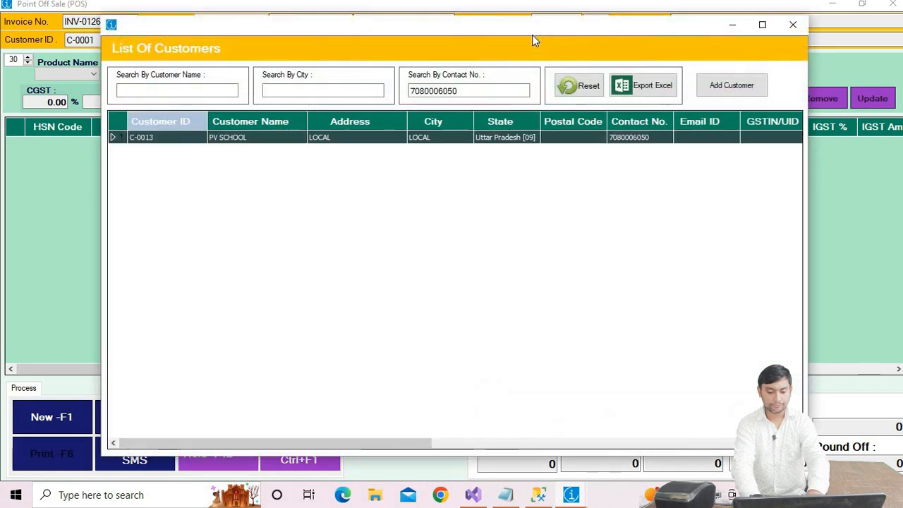
{"action": "key", "text": "Return"}
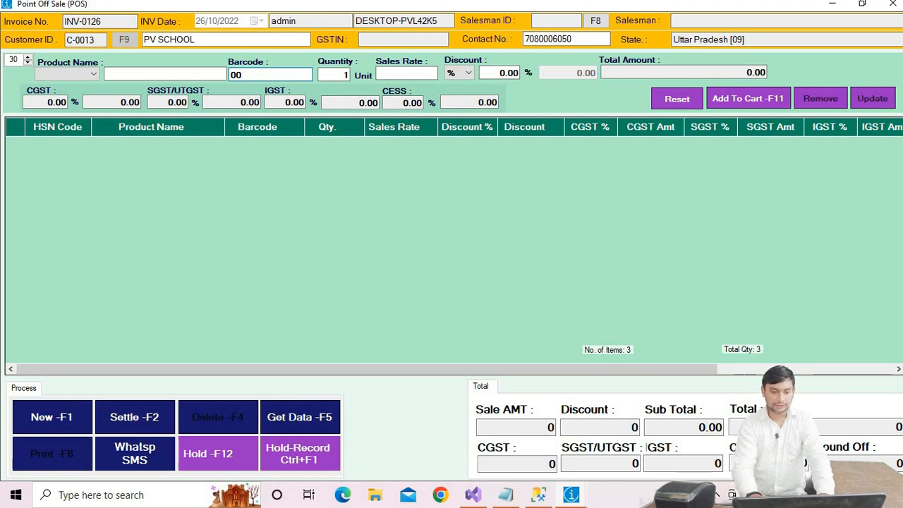
Step: Add SHIRT COTTON, SHIRT SIMPLE and SHIRT FULL to the cart by barcode
{"action": "key", "text": "Return"}
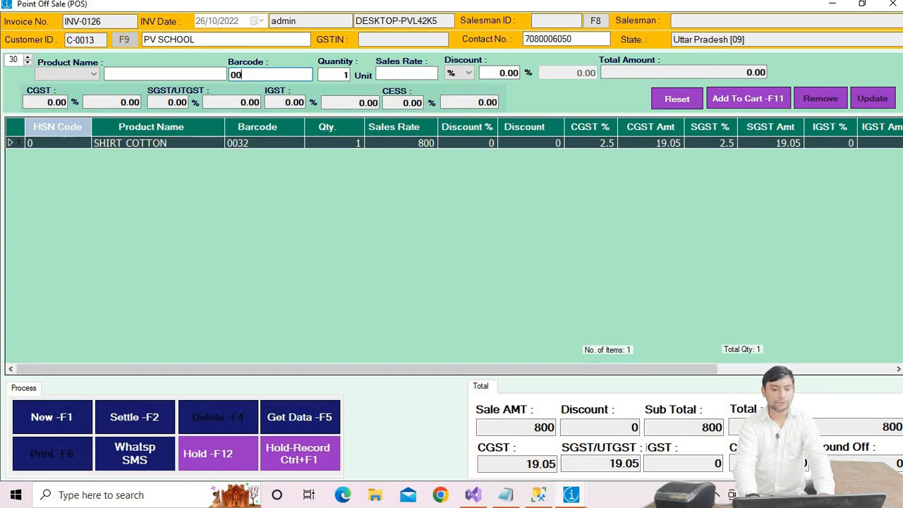
{"action": "key", "text": "Return"}
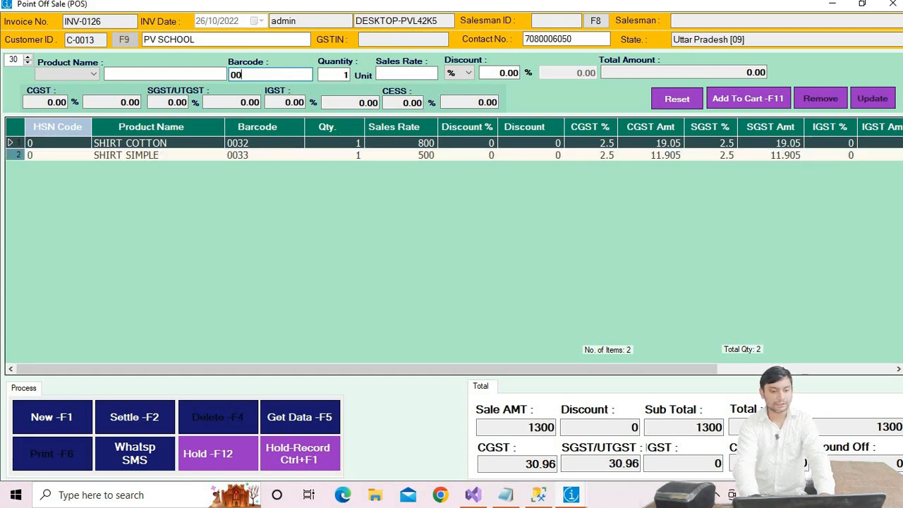
{"action": "key", "text": "Return"}
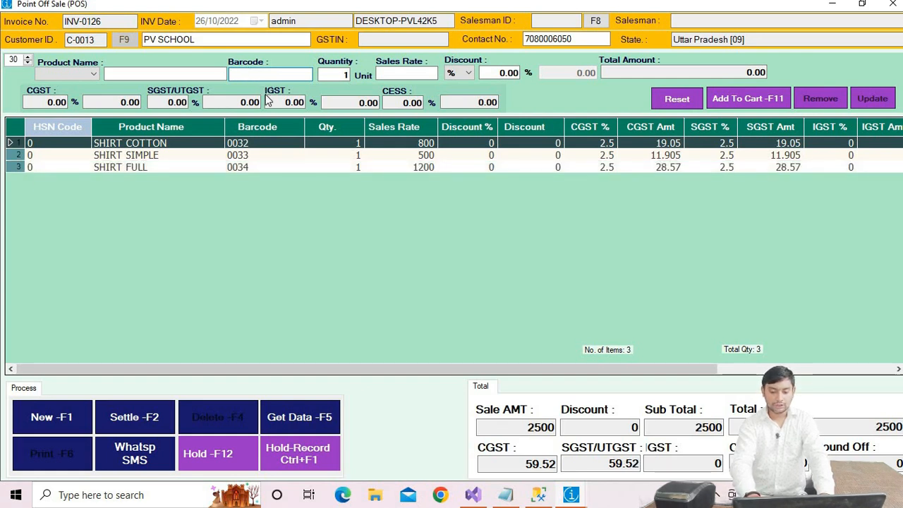
Step: Settle the invoice with 1000 paid by cash and 1500 as balance credit, then save and print it
{"action": "left_click", "coordinate": [130, 417]}
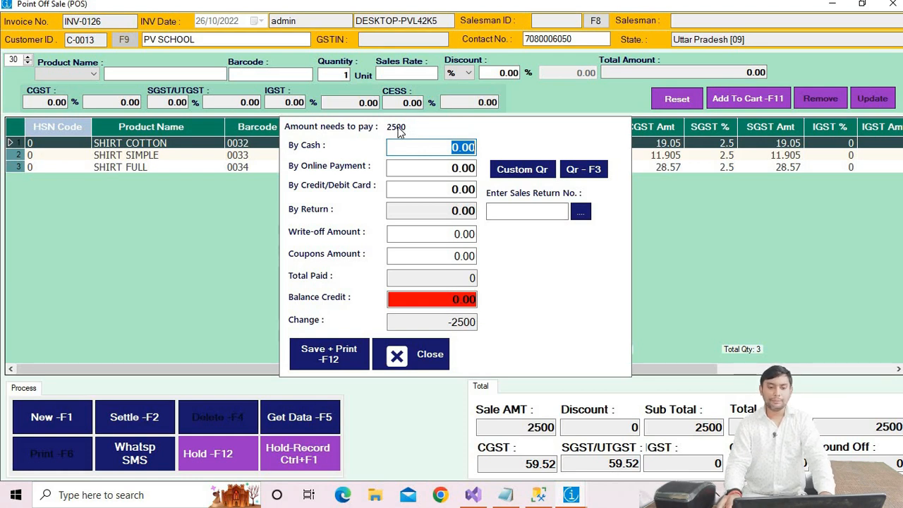
{"action": "type", "text": "1000"}
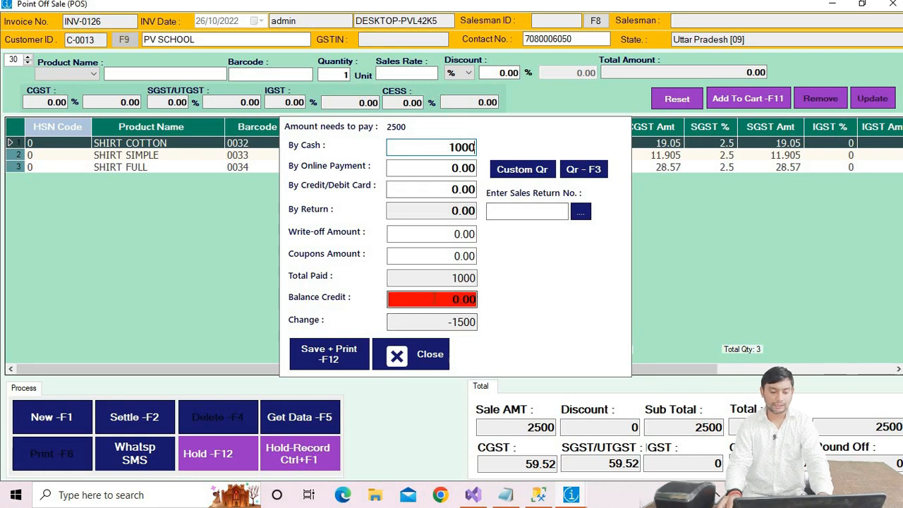
{"action": "left_click_drag", "start_coordinate": [450, 299], "coordinate": [525, 300]}
{"action": "type", "text": "15"}
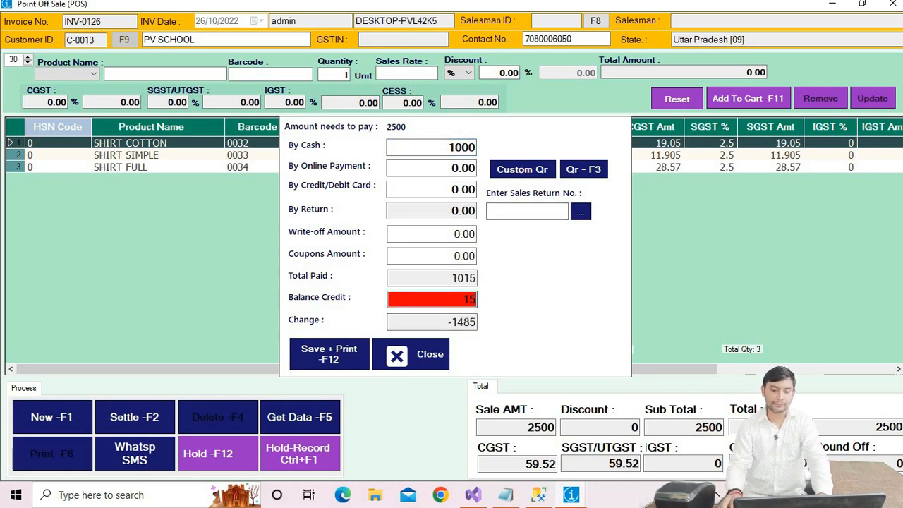
{"action": "type", "text": "00"}
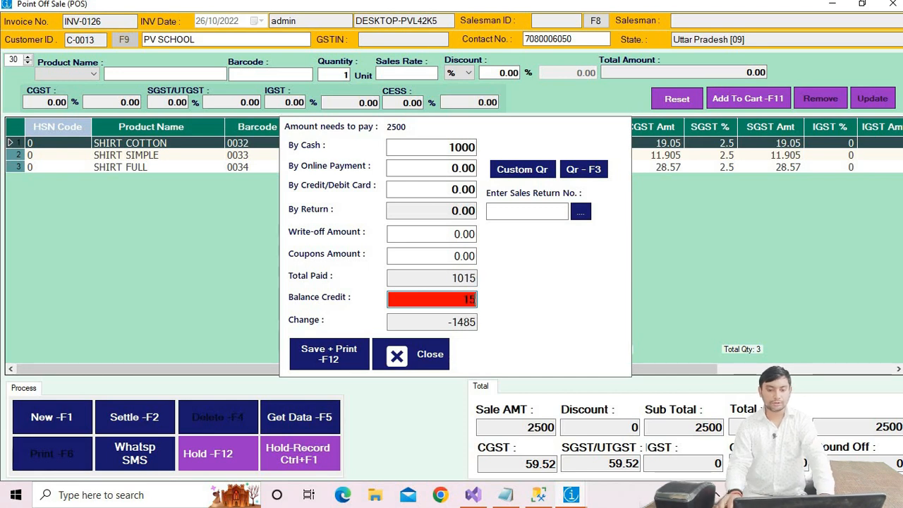
{"action": "left_click", "coordinate": [335, 357]}
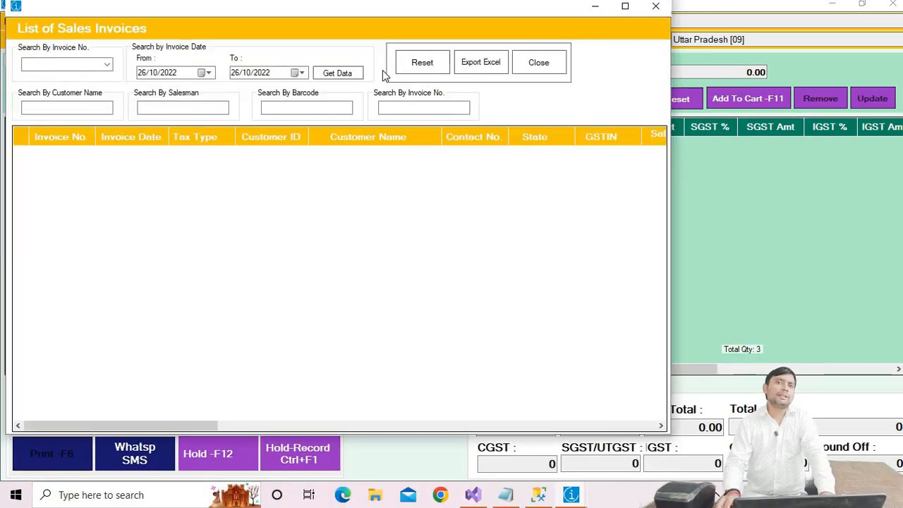
Step: Load today's sales invoices, open invoice INV-0125 and print it
{"action": "left_click", "coordinate": [339, 73]}
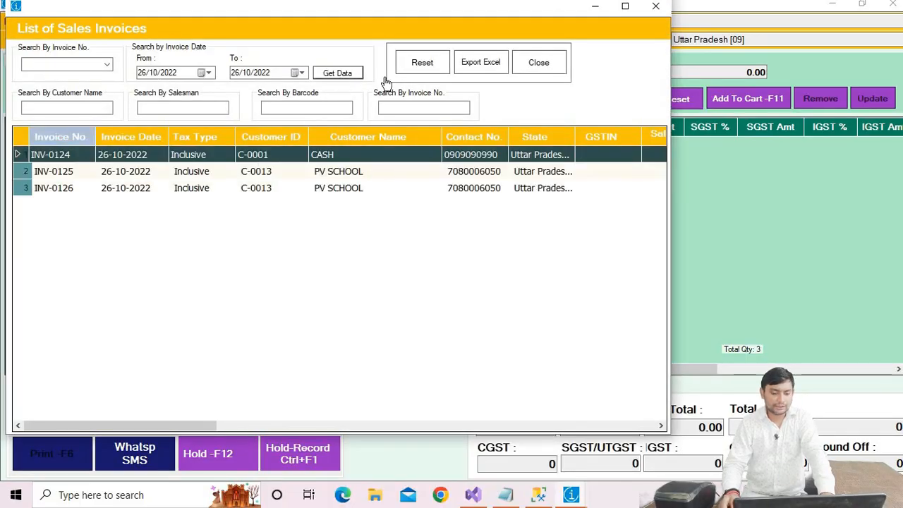
{"action": "double_click", "coordinate": [132, 176]}
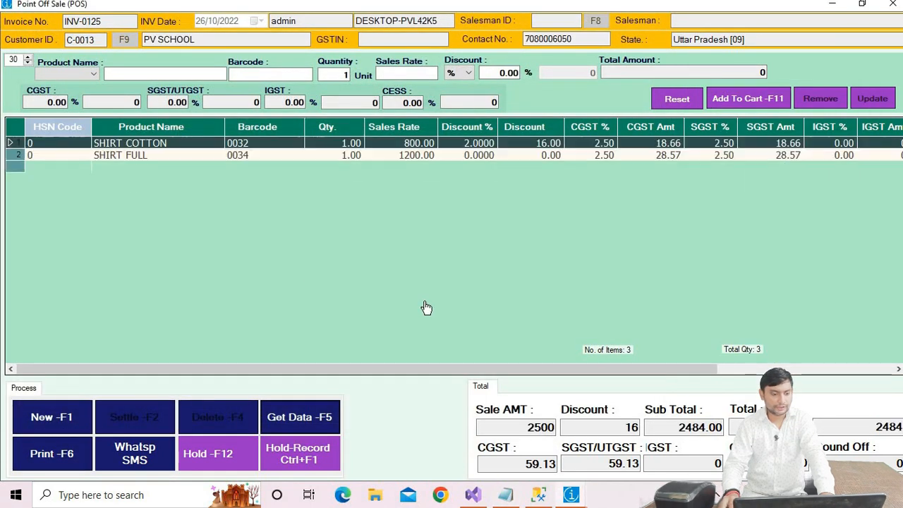
{"action": "left_click", "coordinate": [50, 459]}
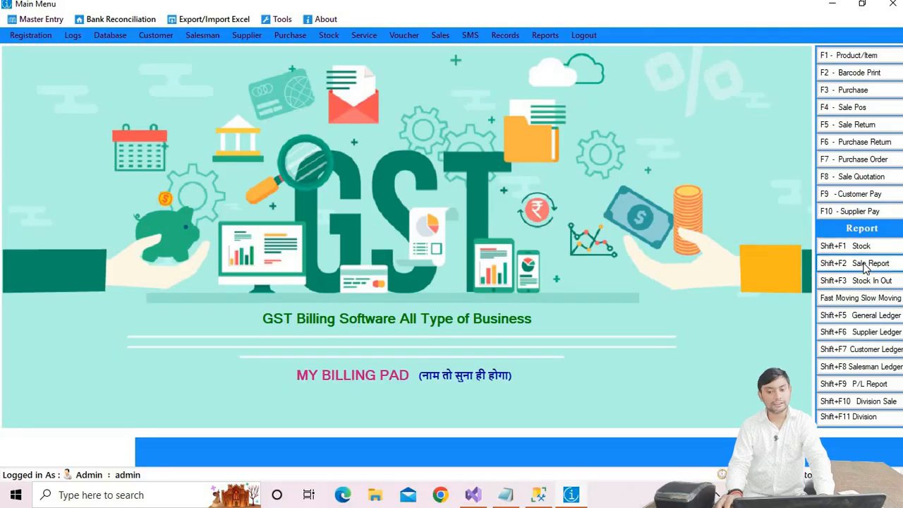
Step: Open the sales daybook report for 26/10/2022 and maximize it to view the invoice listing
{"action": "left_click", "coordinate": [866, 265]}
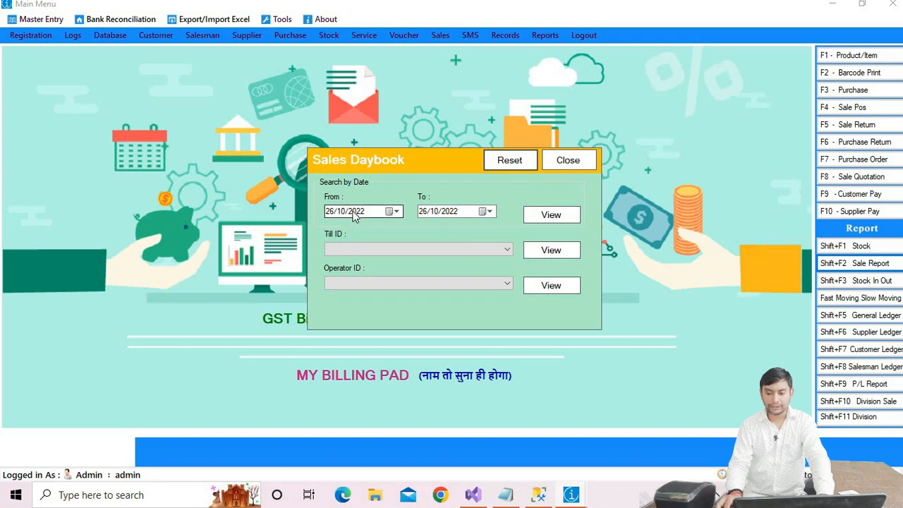
{"action": "left_click", "coordinate": [555, 215]}
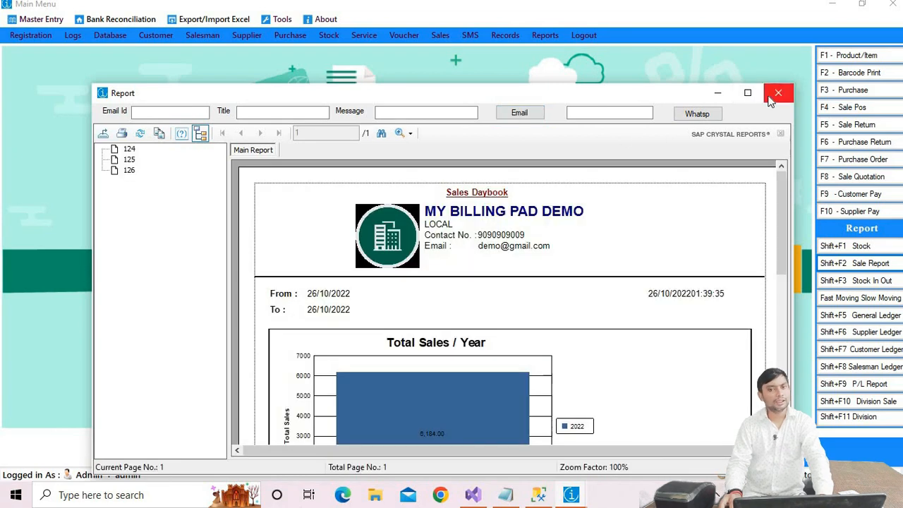
{"action": "left_click", "coordinate": [748, 93]}
{"action": "scroll", "coordinate": [534, 263], "scroll_direction": "down", "scroll_amount": 5}
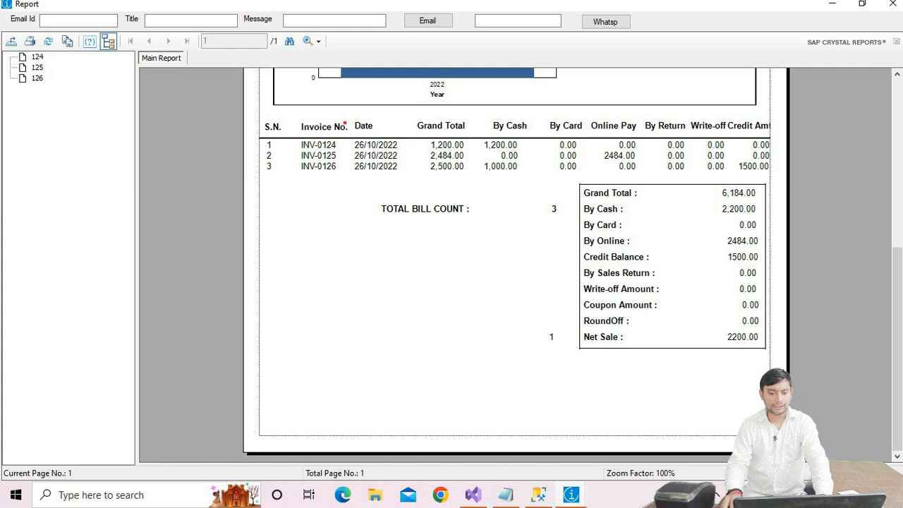
{"action": "mouse_move", "coordinate": [319, 127]}
{"action": "left_mouse_down"}
{"action": "mouse_move", "coordinate": [328, 201]}
{"action": "mouse_move", "coordinate": [343, 199]}
{"action": "left_mouse_up"}
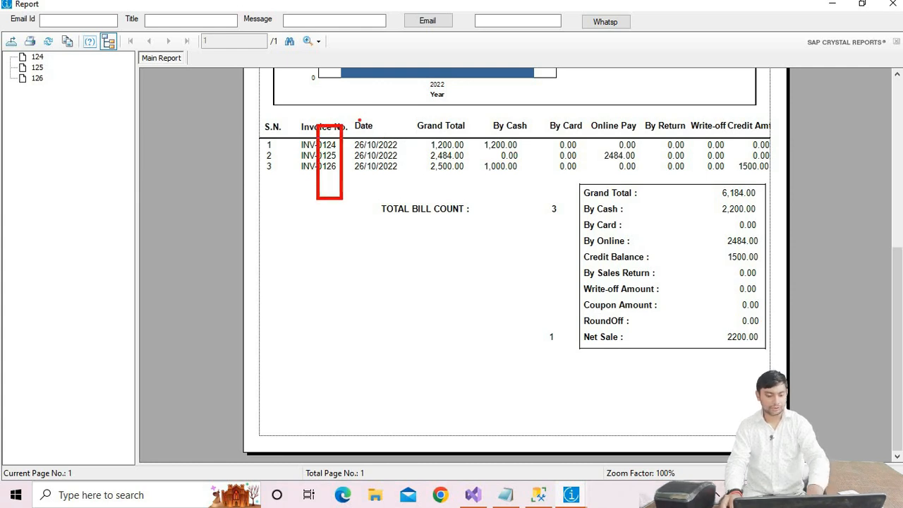
{"action": "mouse_move", "coordinate": [357, 118]}
{"action": "left_mouse_down"}
{"action": "mouse_move", "coordinate": [392, 196]}
{"action": "mouse_move", "coordinate": [409, 190]}
{"action": "left_mouse_up"}
{"action": "left_click_drag", "start_coordinate": [439, 116], "coordinate": [468, 192]}
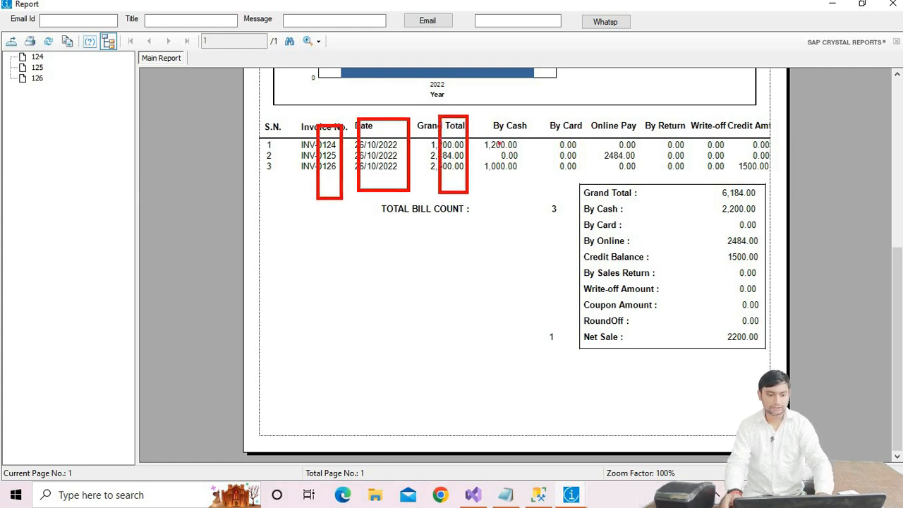
{"action": "left_click_drag", "start_coordinate": [500, 117], "coordinate": [580, 200]}
{"action": "left_click_drag", "start_coordinate": [616, 121], "coordinate": [639, 189]}
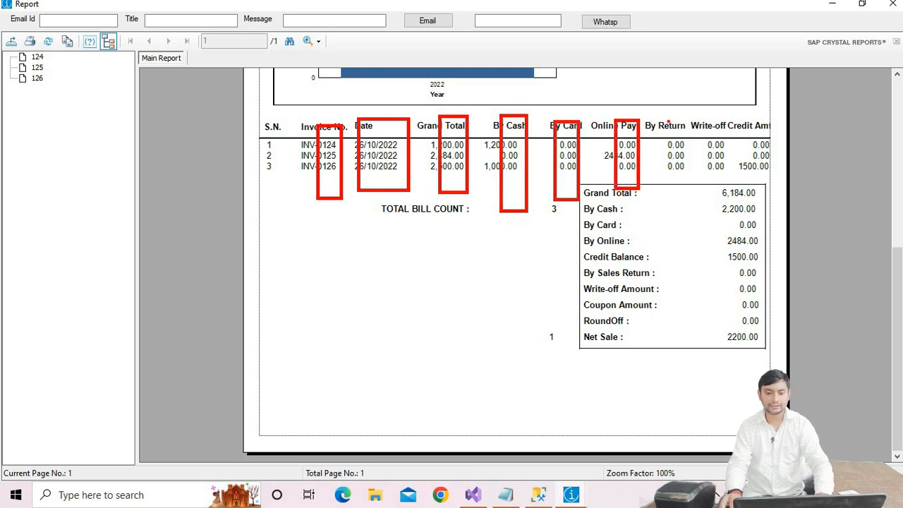
{"action": "left_click_drag", "start_coordinate": [669, 121], "coordinate": [690, 193]}
{"action": "left_click_drag", "start_coordinate": [708, 116], "coordinate": [727, 191]}
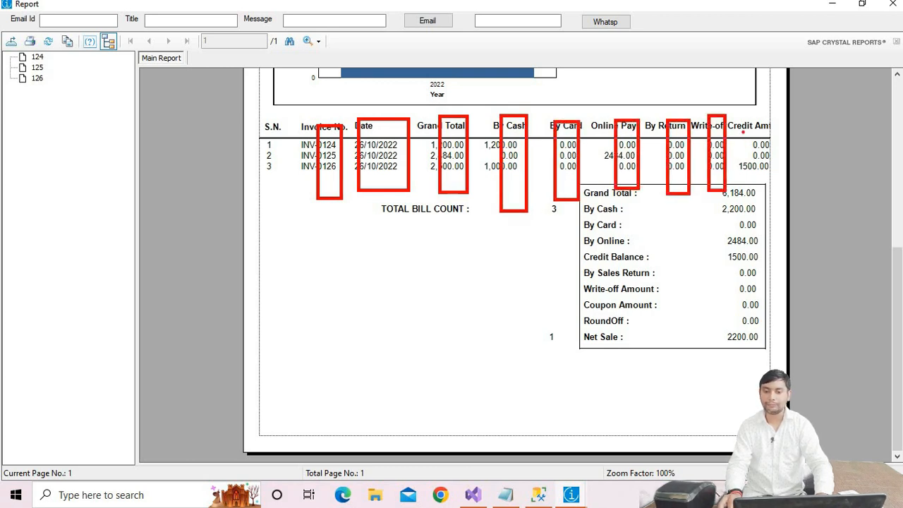
{"action": "left_click_drag", "start_coordinate": [742, 131], "coordinate": [759, 202]}
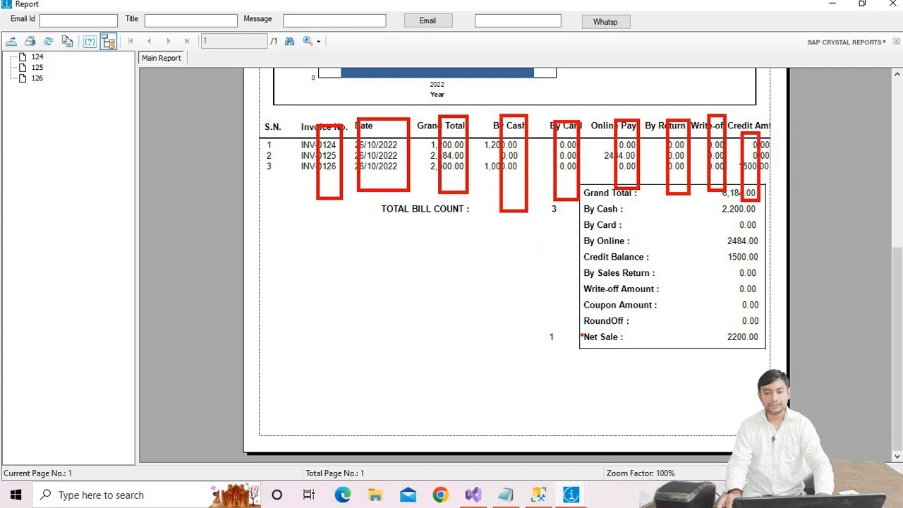
{"action": "left_click_drag", "start_coordinate": [581, 331], "coordinate": [757, 340]}
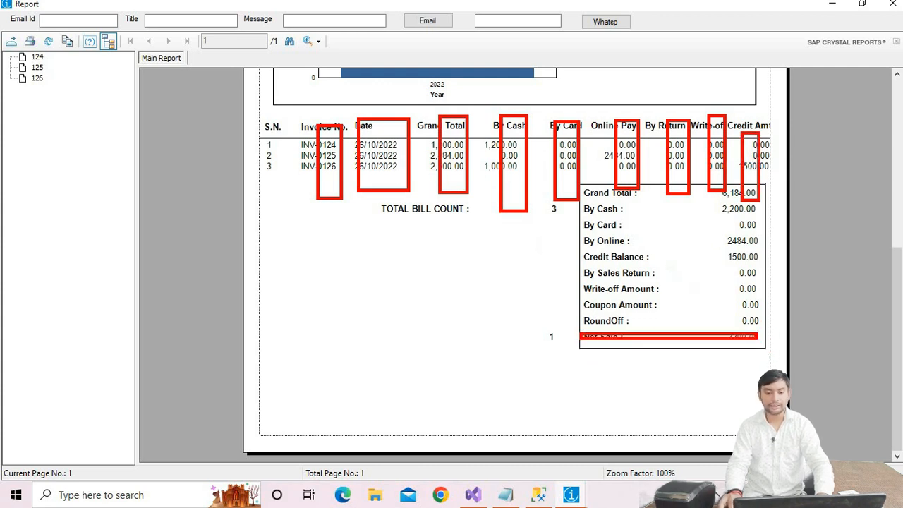
Step: Print the sales daybook report on the POS-80C printer, reviewing its printing preferences and advanced paper options first
{"action": "key", "text": "Escape"}
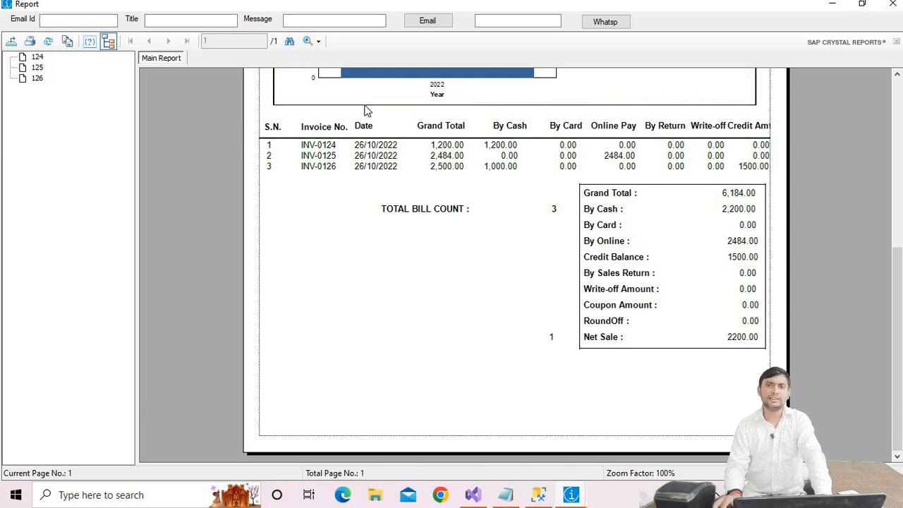
{"action": "scroll", "coordinate": [569, 232], "scroll_direction": "up", "scroll_amount": 5}
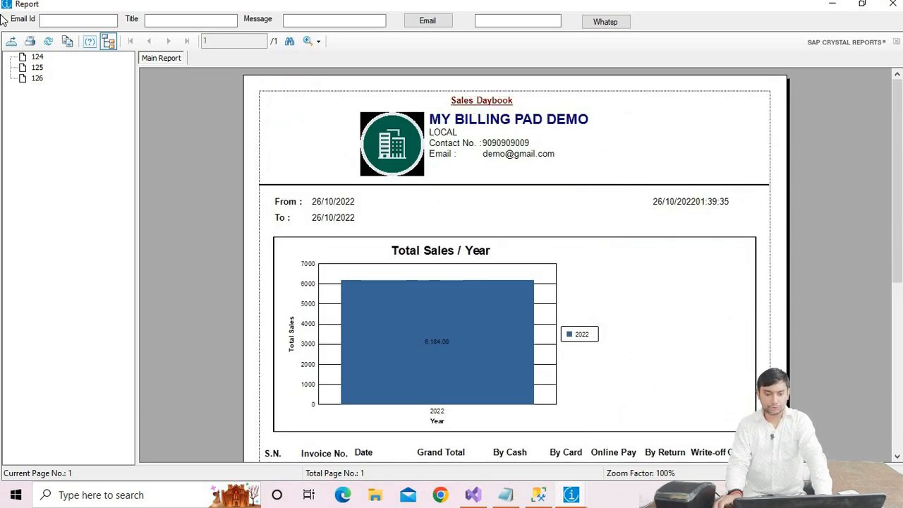
{"action": "left_click", "coordinate": [29, 43]}
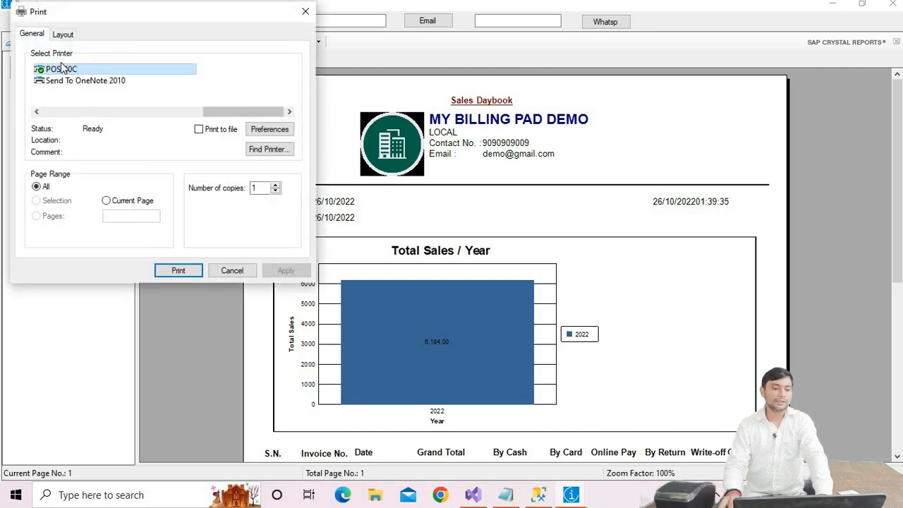
{"action": "left_click", "coordinate": [270, 130]}
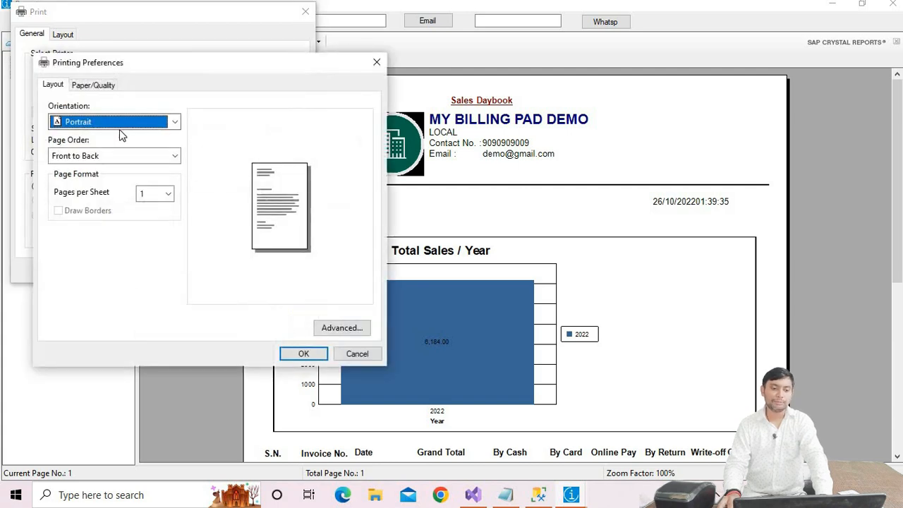
{"action": "left_click", "coordinate": [340, 327]}
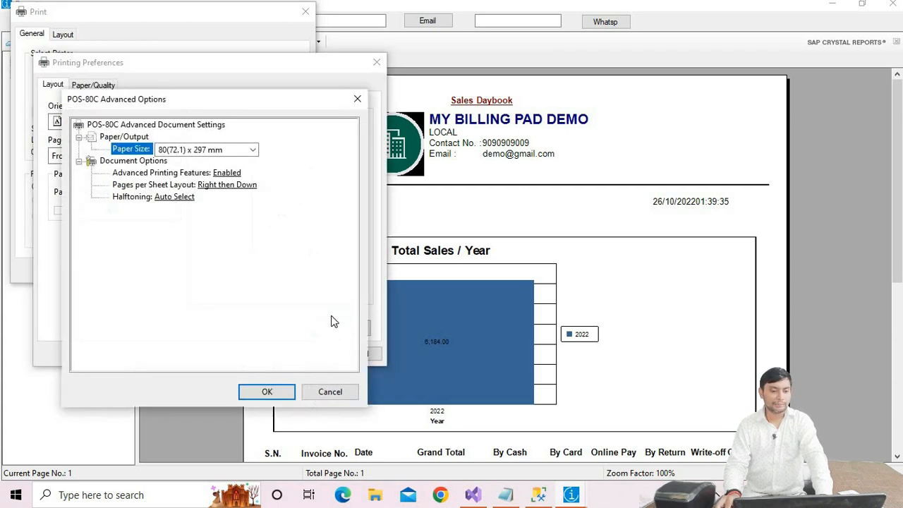
{"action": "left_click", "coordinate": [357, 99]}
{"action": "left_click", "coordinate": [376, 63]}
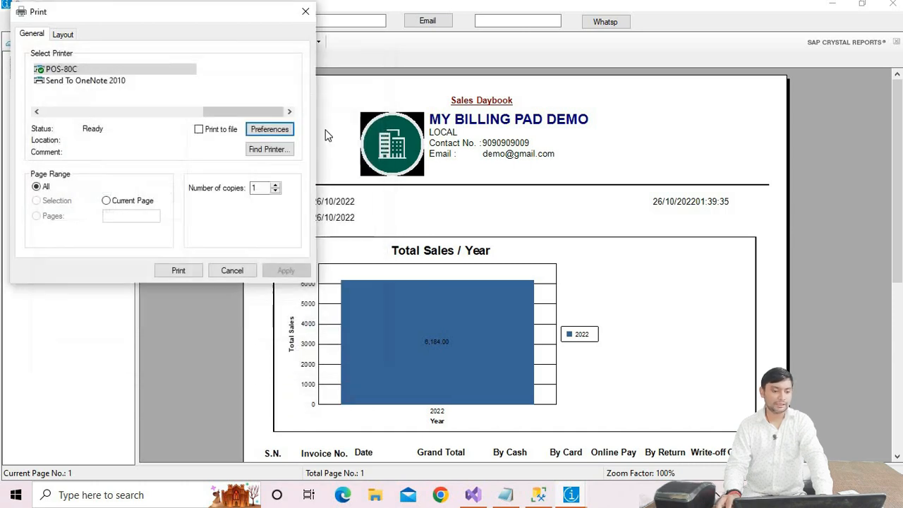
{"action": "left_click", "coordinate": [182, 270]}
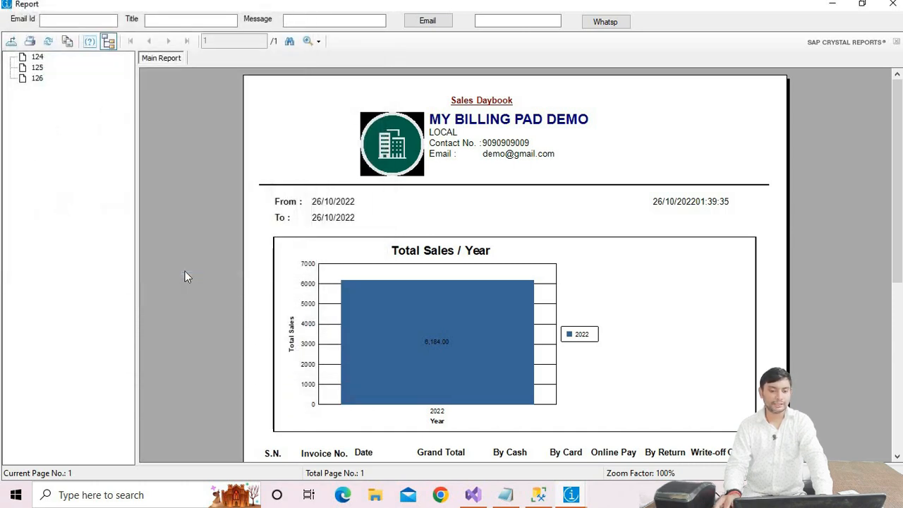